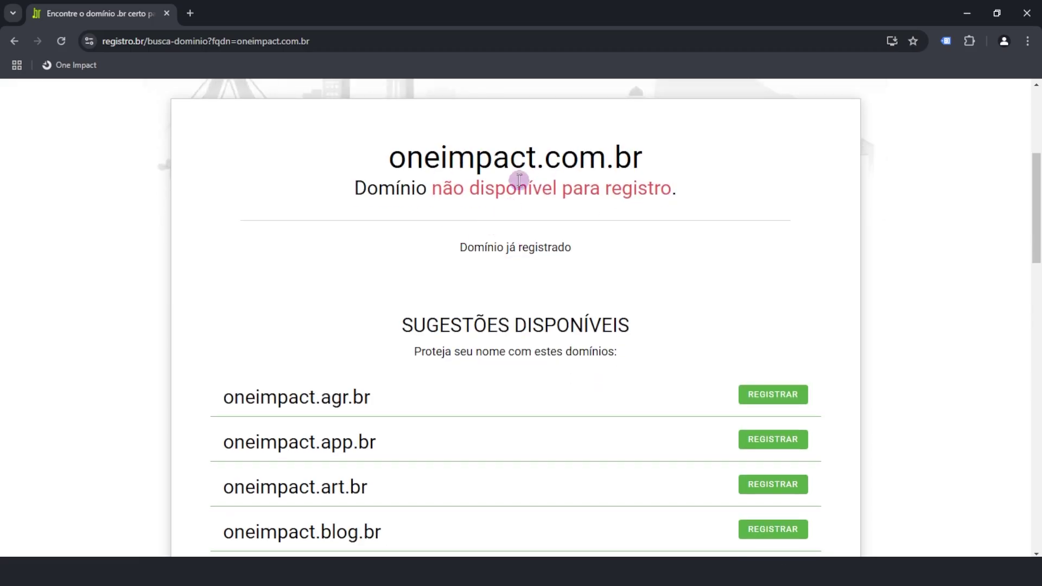
Review the availability result for oneimpact.com.br and the list of suggested alternative domains
{"action": "left_click_drag", "start_coordinate": [433, 187], "coordinate": [749, 196]}
{"action": "left_click", "coordinate": [749, 197]}
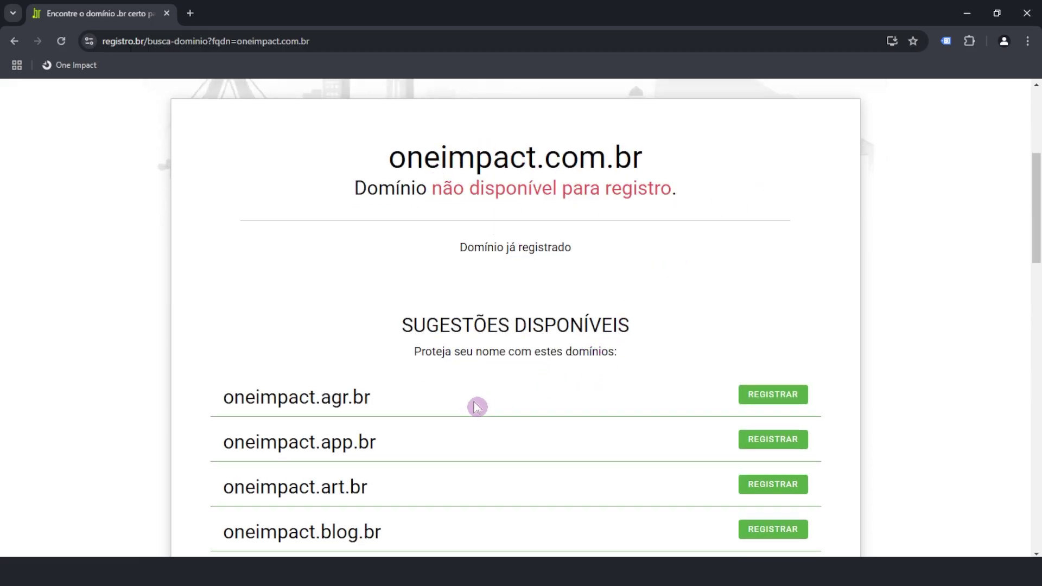
{"action": "scroll", "coordinate": [466, 408], "scroll_direction": "down", "scroll_amount": 8}
{"action": "scroll", "coordinate": [489, 521], "scroll_direction": "down", "scroll_amount": 3}
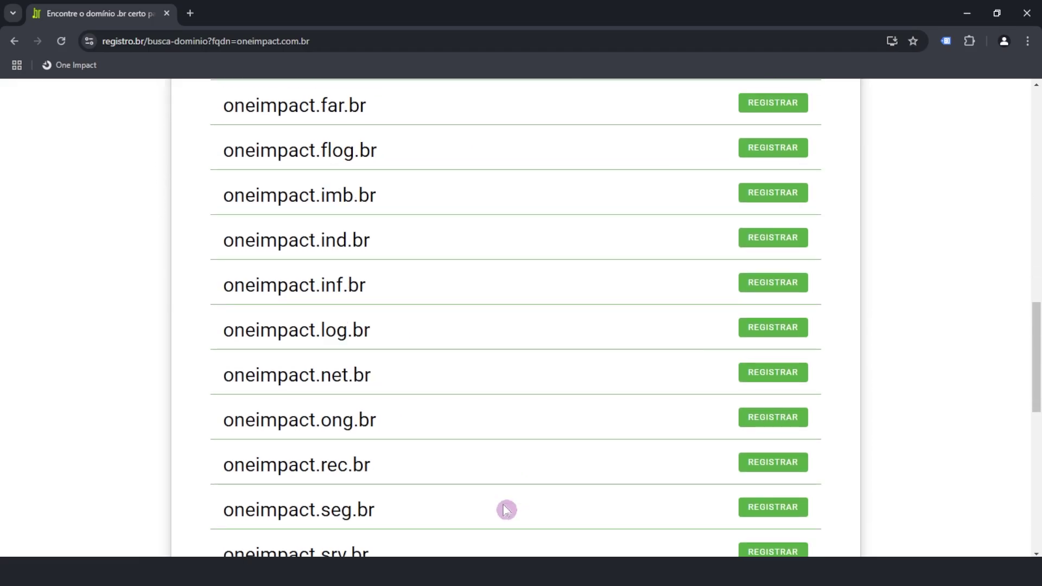
{"action": "scroll", "coordinate": [514, 511], "scroll_direction": "up", "scroll_amount": 16}
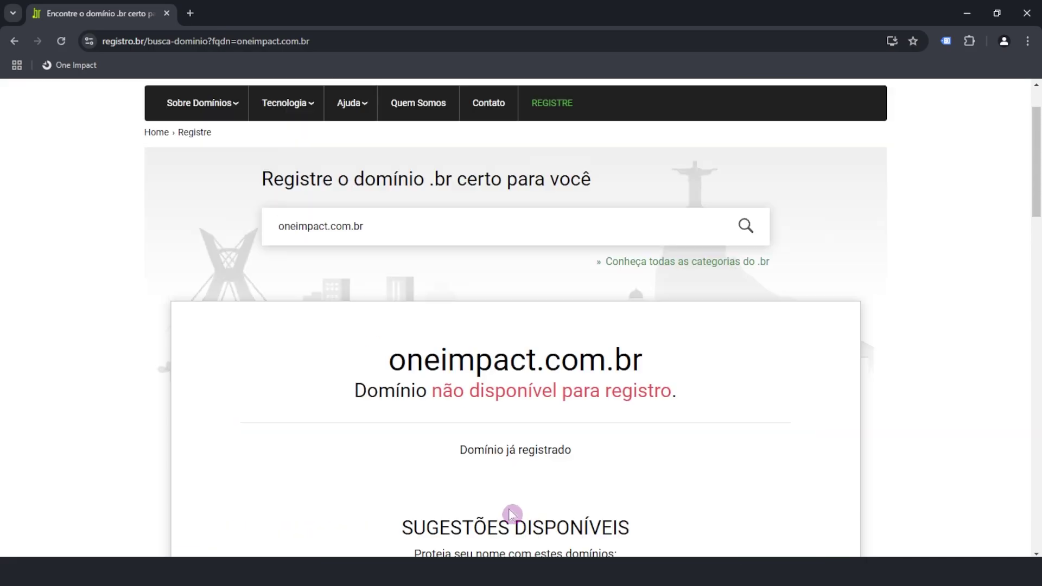
Search for the domain agenciaoneimpact.com.br
{"action": "triple_click", "coordinate": [363, 293]}
{"action": "type", "text": "agenciaoneimpact.com.br"}
{"action": "key", "text": "Return"}
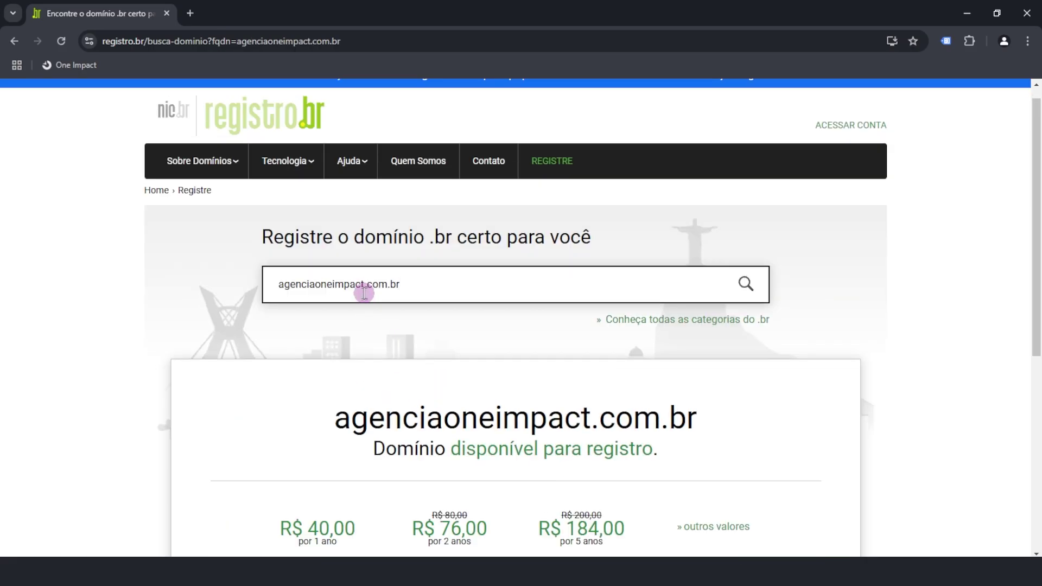
Examine the availability result and registration price options for agenciaoneimpact.com.br
{"action": "scroll", "coordinate": [535, 326], "scroll_direction": "down", "scroll_amount": 5}
{"action": "scroll", "coordinate": [535, 327], "scroll_direction": "up", "scroll_amount": 2}
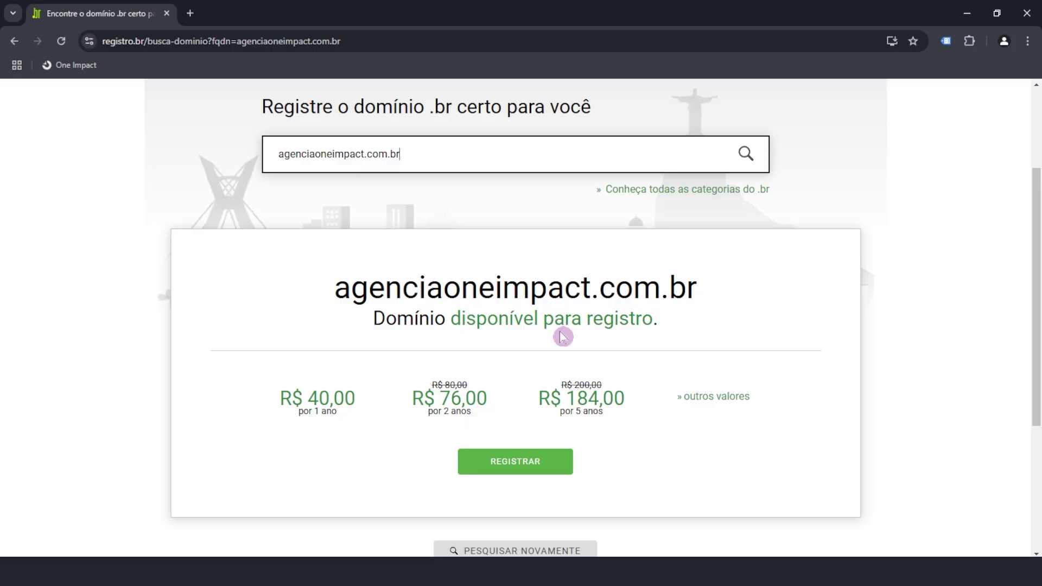
{"action": "left_click", "coordinate": [535, 458]}
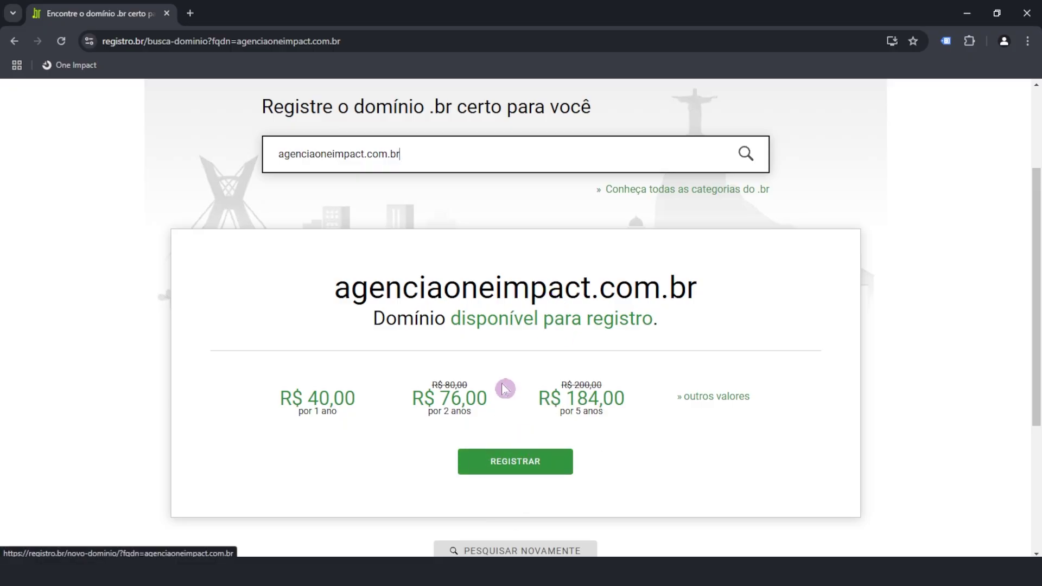
{"action": "scroll", "coordinate": [489, 388], "scroll_direction": "up", "scroll_amount": 2}
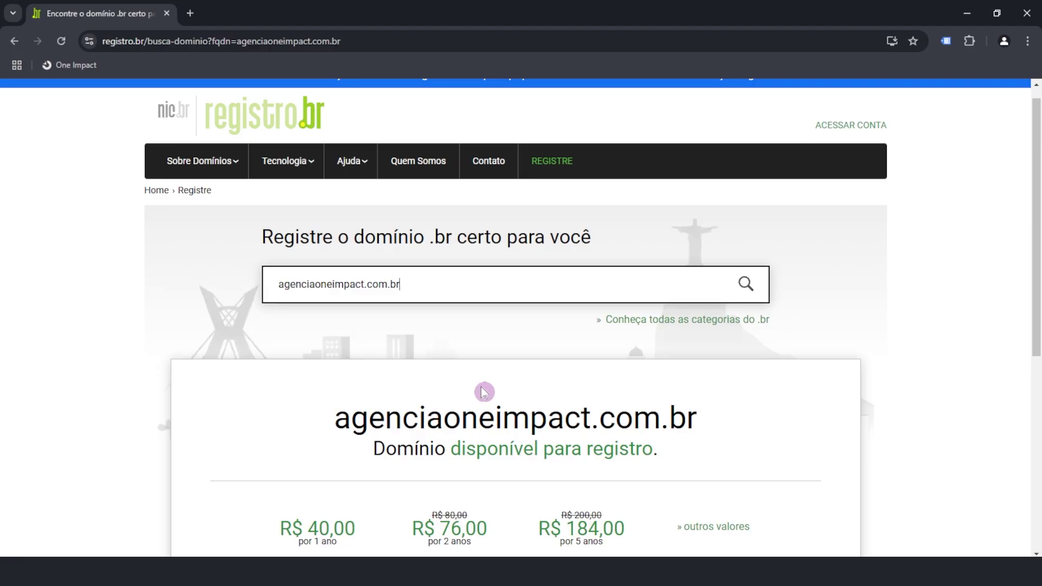
{"action": "scroll", "coordinate": [483, 391], "scroll_direction": "down", "scroll_amount": 1}
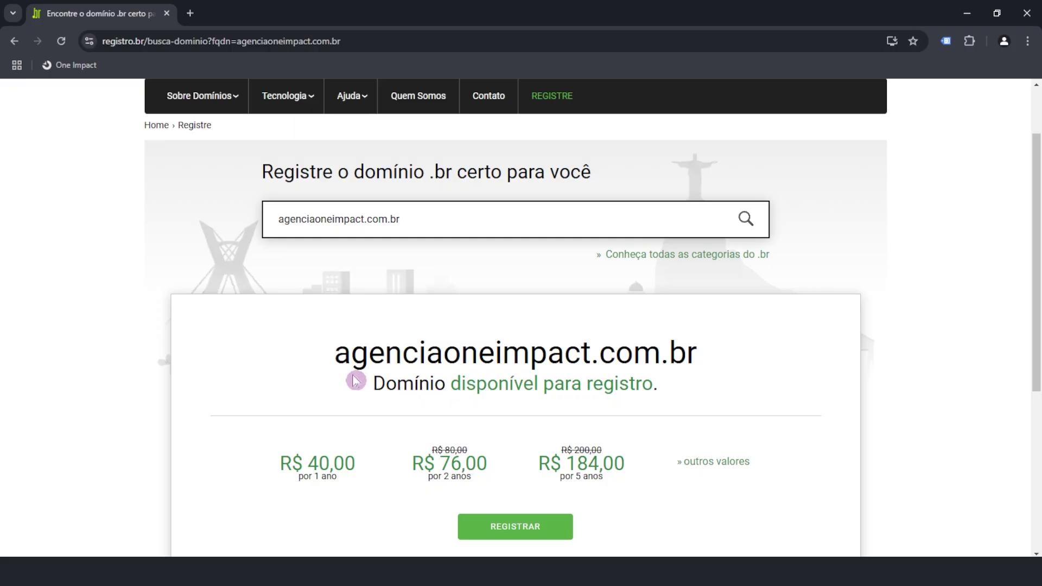
{"action": "scroll", "coordinate": [356, 381], "scroll_direction": "up", "scroll_amount": 1}
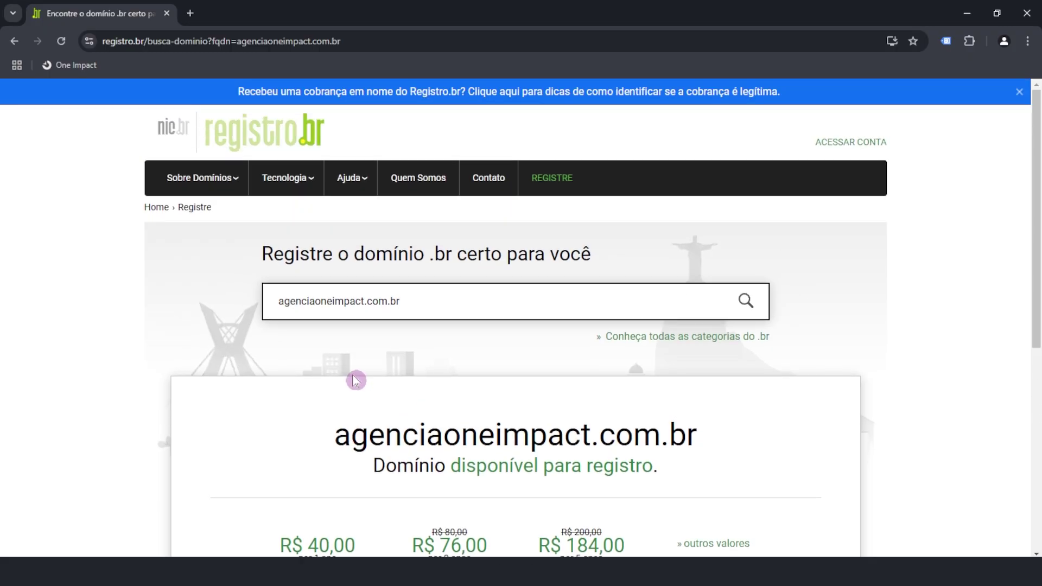
{"action": "scroll", "coordinate": [615, 421], "scroll_direction": "down", "scroll_amount": 1}
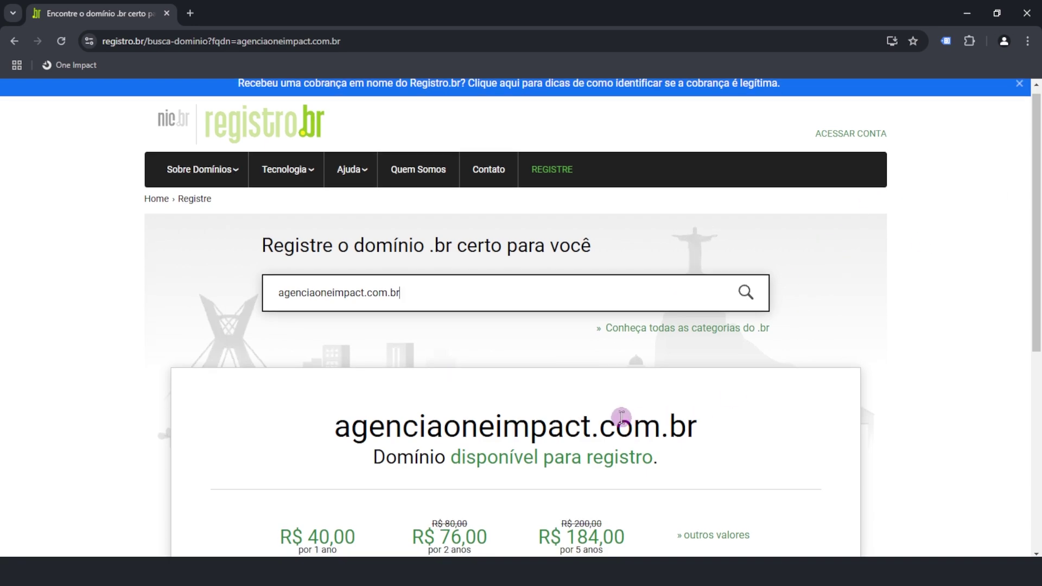
{"action": "scroll", "coordinate": [546, 370], "scroll_direction": "up", "scroll_amount": 1}
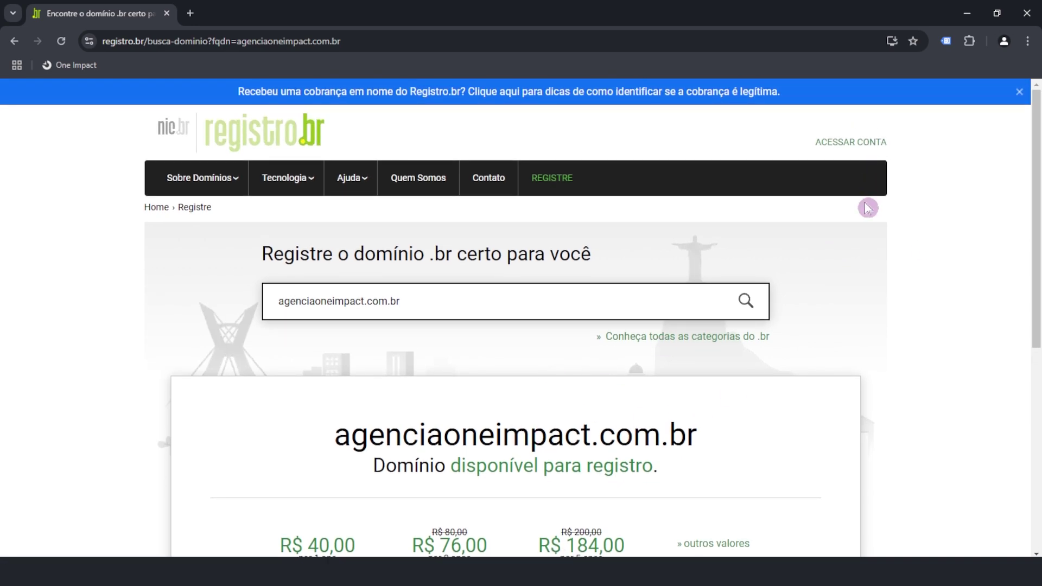
Open the account access page and review its identifier and password fields
{"action": "left_click", "coordinate": [850, 152]}
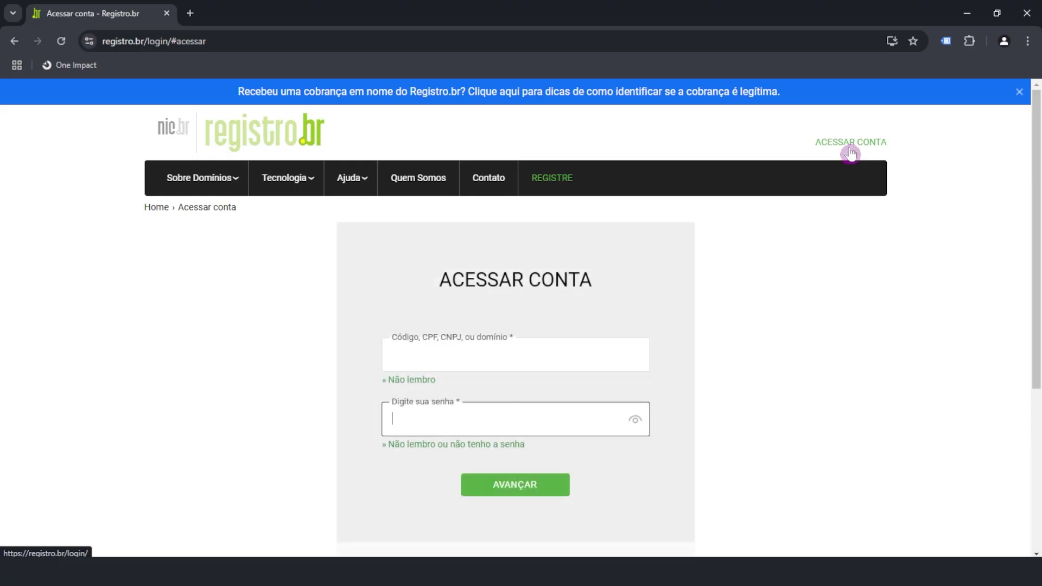
{"action": "scroll", "coordinate": [512, 391], "scroll_direction": "down", "scroll_amount": 1}
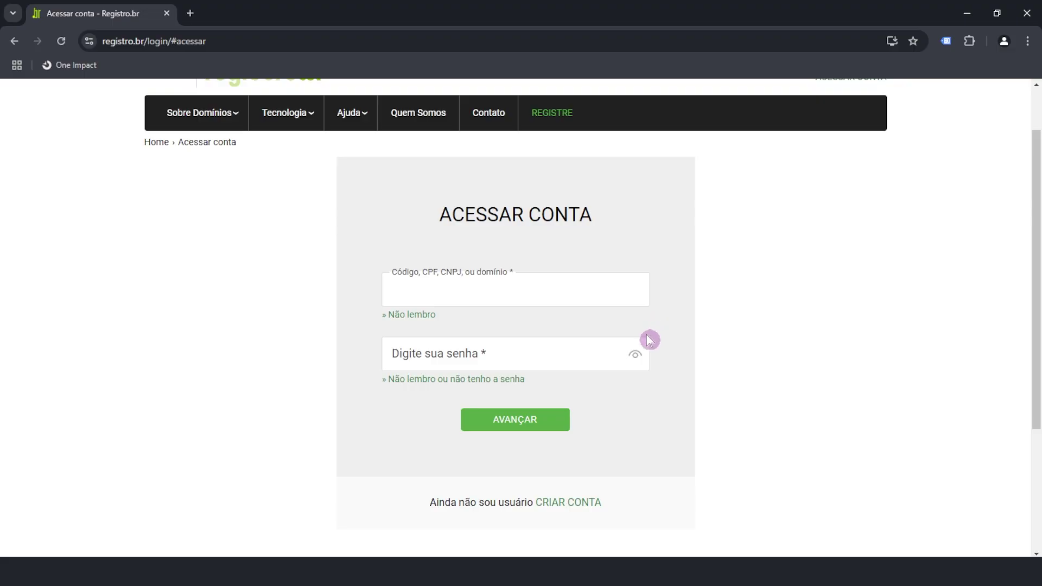
{"action": "left_click", "coordinate": [456, 388]}
{"action": "left_click", "coordinate": [499, 301]}
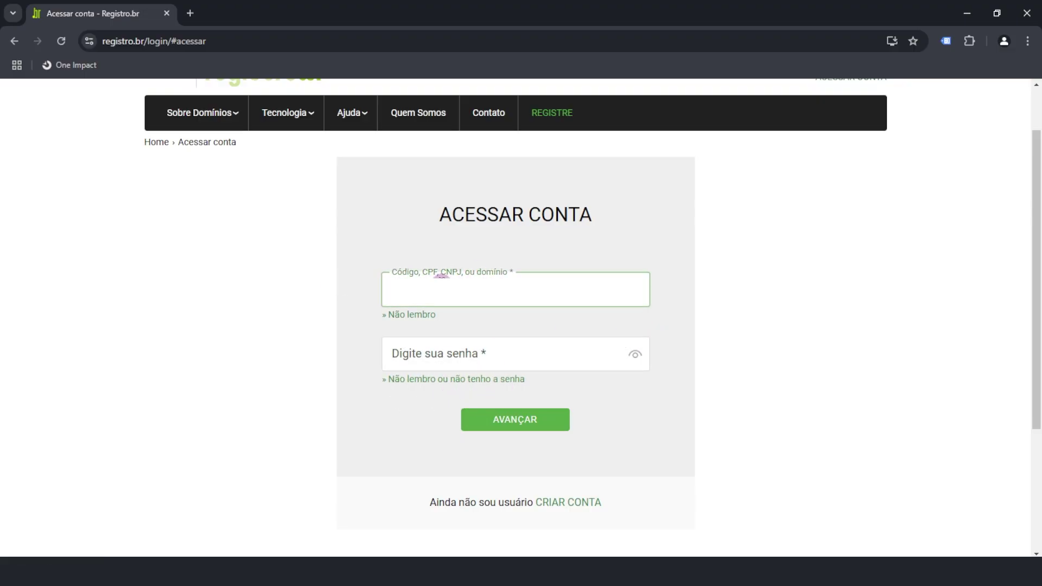
{"action": "left_click", "coordinate": [463, 391]}
{"action": "left_click", "coordinate": [462, 391]}
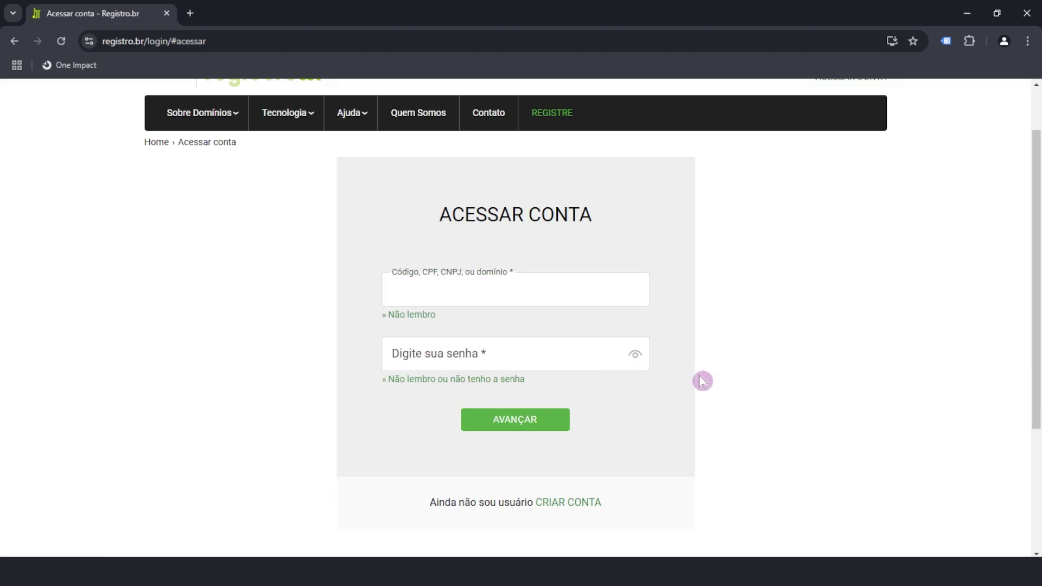
Open the account creation form and review the account administrator's name, e-mail, address and phone fields
{"action": "left_click", "coordinate": [558, 505]}
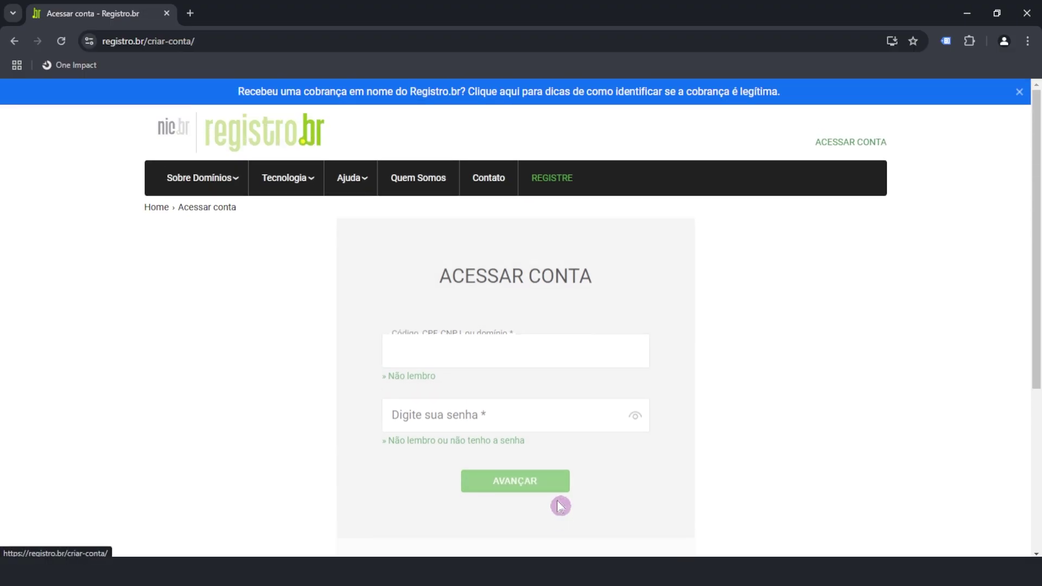
{"action": "scroll", "coordinate": [434, 435], "scroll_direction": "down", "scroll_amount": 2}
{"action": "left_click", "coordinate": [367, 255]}
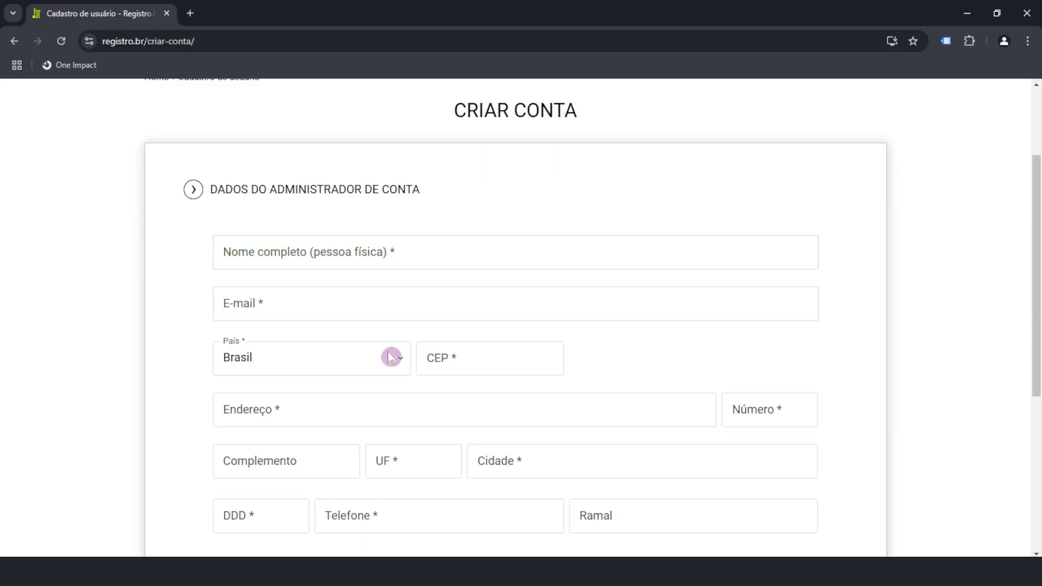
{"action": "scroll", "coordinate": [360, 483], "scroll_direction": "down", "scroll_amount": 1}
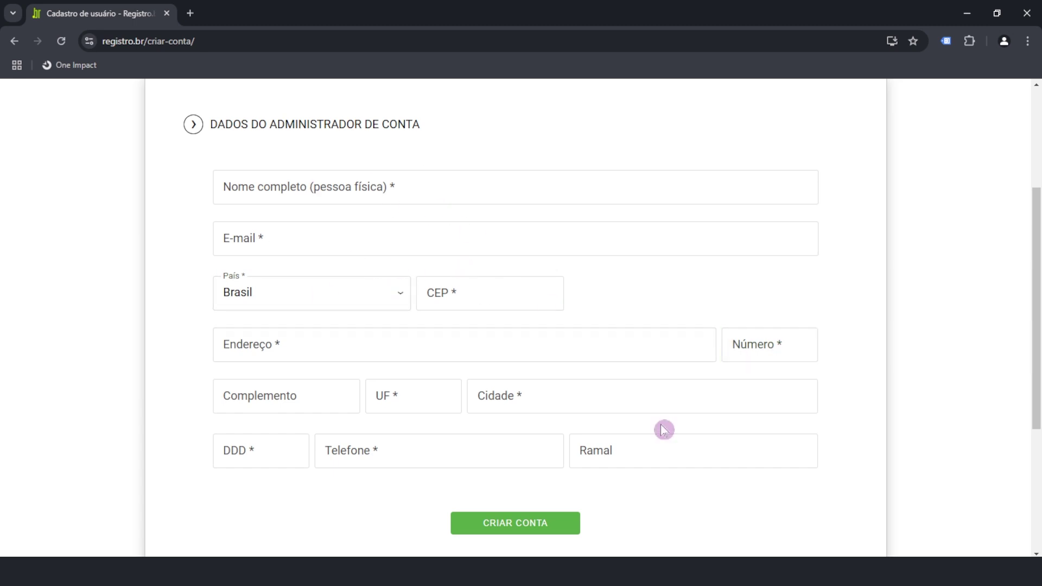
{"action": "left_click", "coordinate": [621, 442]}
{"action": "left_click", "coordinate": [620, 445]}
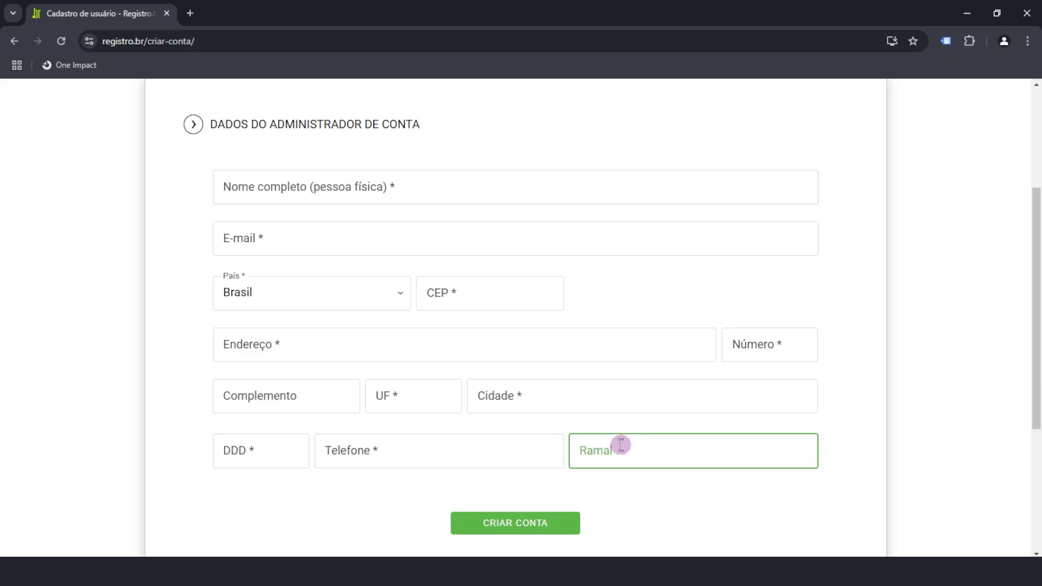
{"action": "left_click", "coordinate": [782, 344]}
{"action": "left_click", "coordinate": [284, 326]}
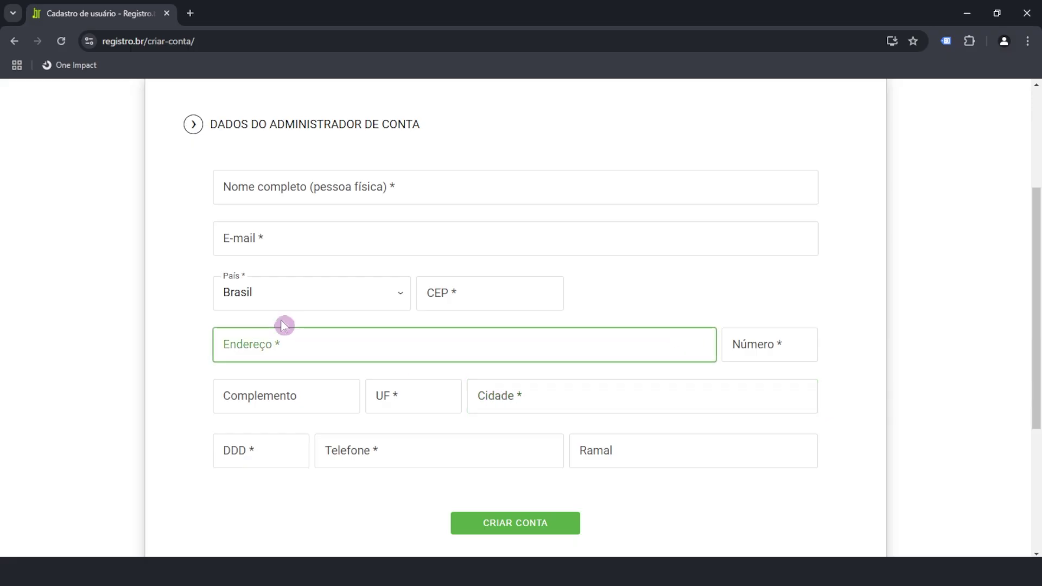
{"action": "left_click", "coordinate": [661, 457]}
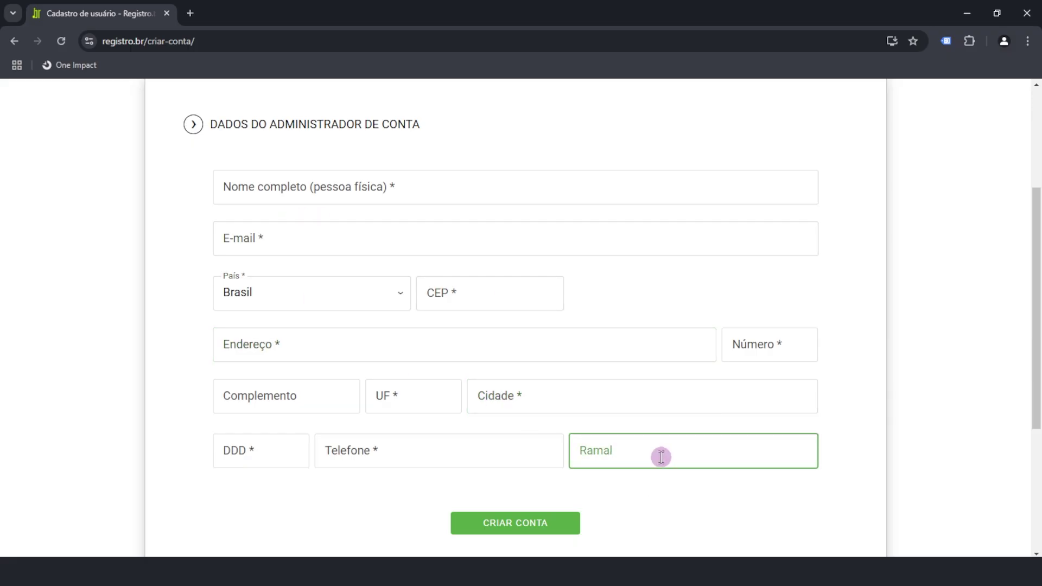
{"action": "left_click", "coordinate": [177, 184]}
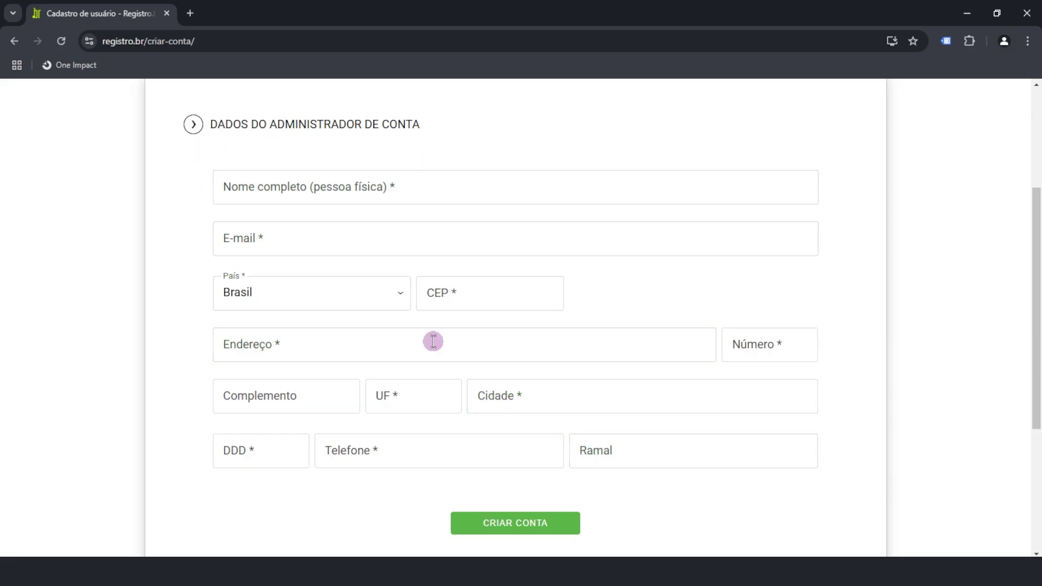
{"action": "left_click", "coordinate": [565, 524]}
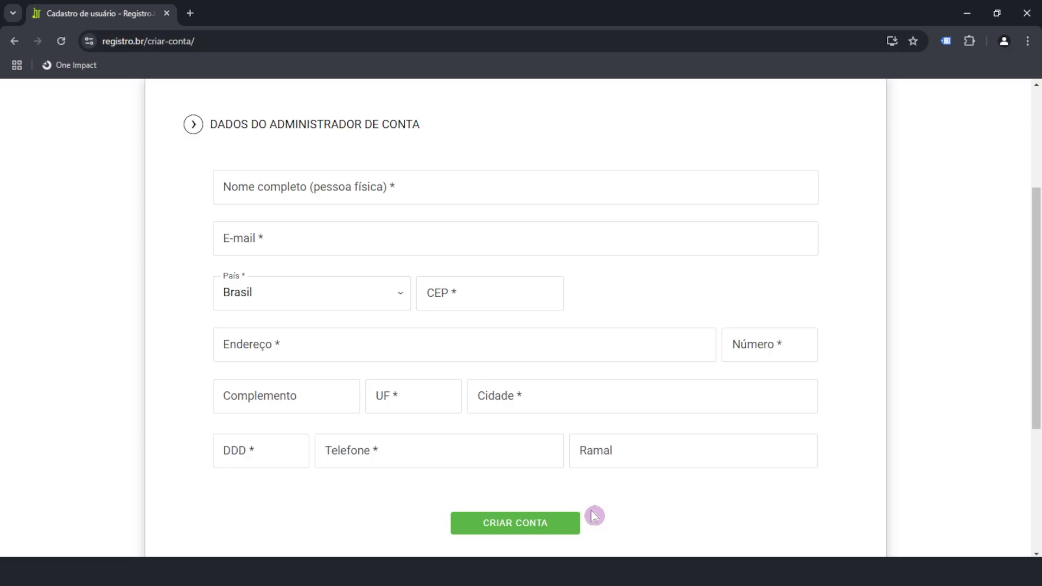
{"action": "scroll", "coordinate": [609, 499], "scroll_direction": "down", "scroll_amount": 1}
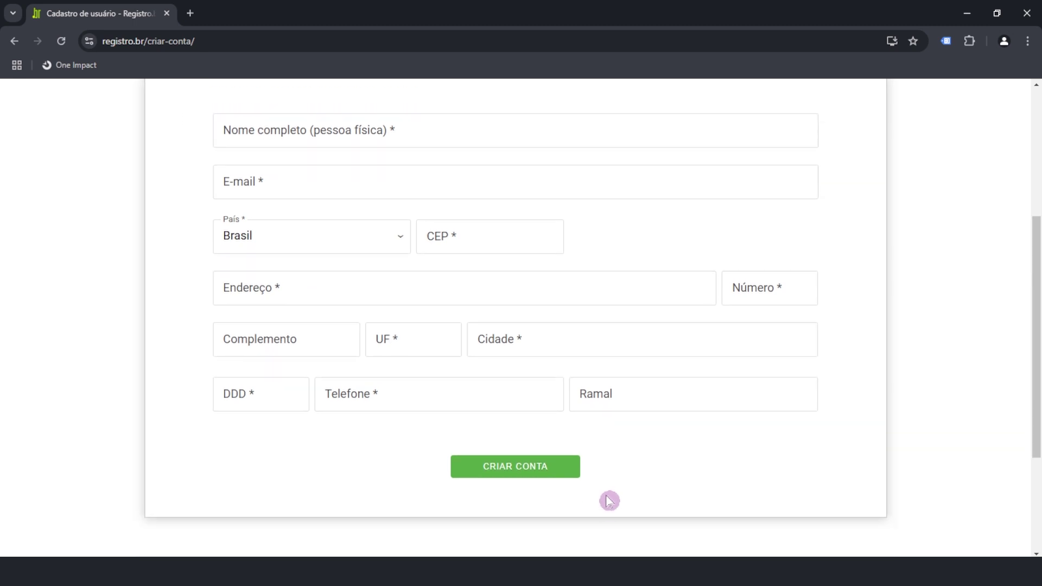
{"action": "scroll", "coordinate": [608, 500], "scroll_direction": "up", "scroll_amount": 3}
{"action": "key", "text": "Tab"}
{"action": "left_click", "coordinate": [715, 378]}
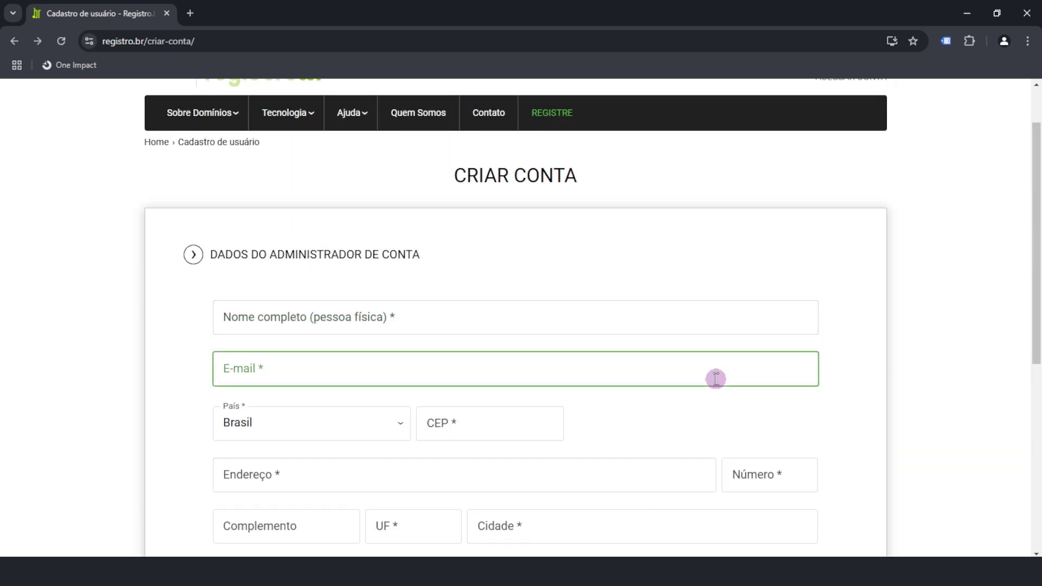
Go to the account access page and continue past the password security alert to the domain panel
{"action": "scroll", "coordinate": [717, 380], "scroll_direction": "up", "scroll_amount": 2}
{"action": "left_click", "coordinate": [844, 144]}
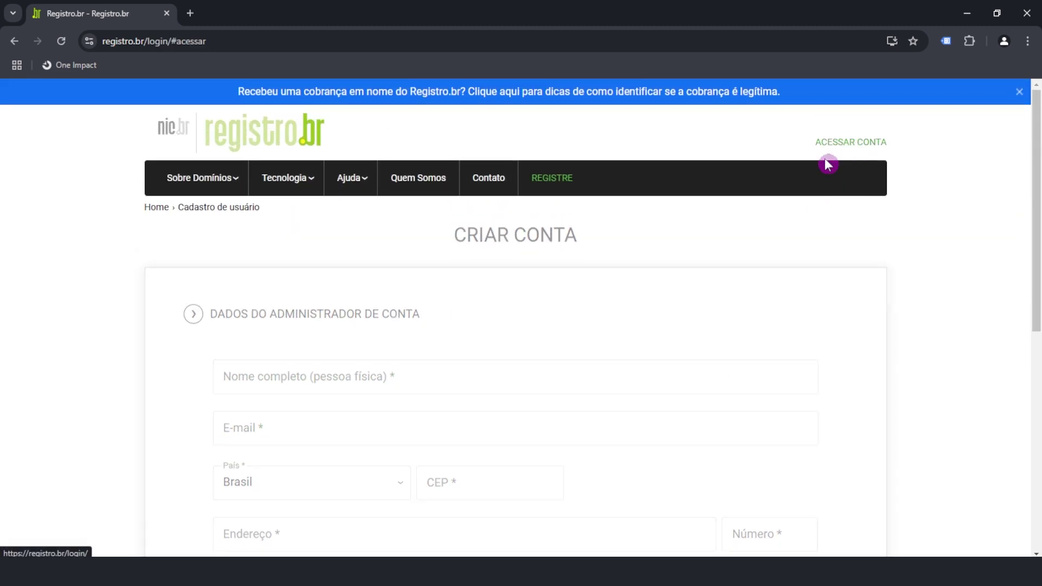
{"action": "scroll", "coordinate": [702, 378], "scroll_direction": "down", "scroll_amount": 1}
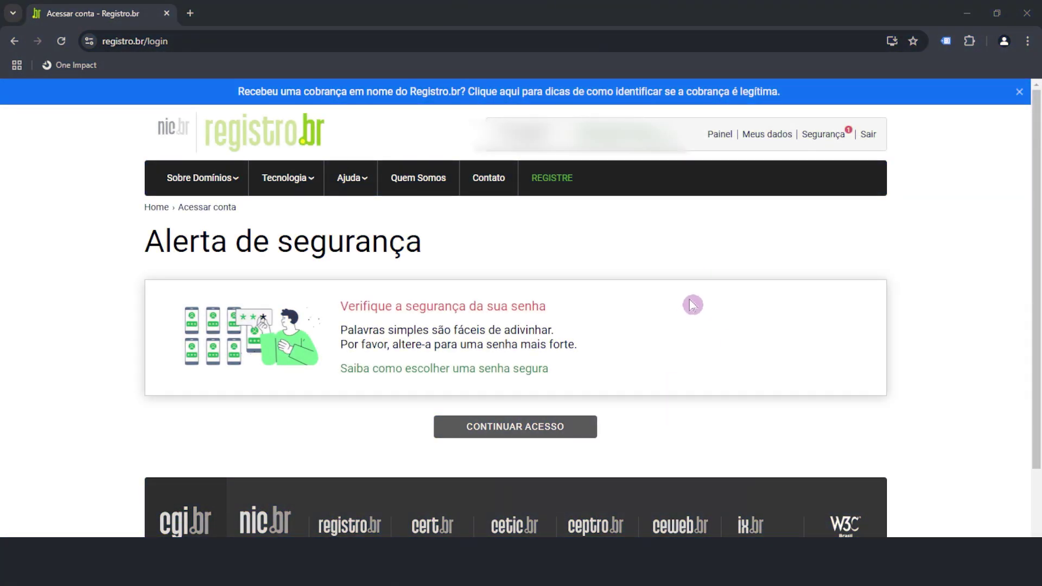
{"action": "left_click", "coordinate": [470, 425]}
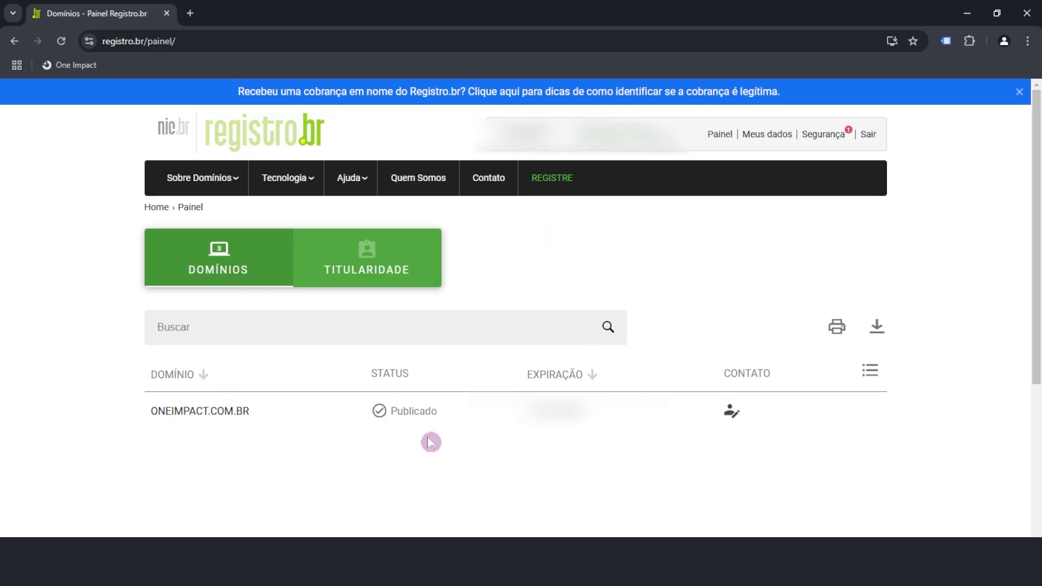
Open the domain registration search from the account panel and look up agenciaoneimpact.com.br with the copied name
{"action": "scroll", "coordinate": [325, 407], "scroll_direction": "down", "scroll_amount": 1}
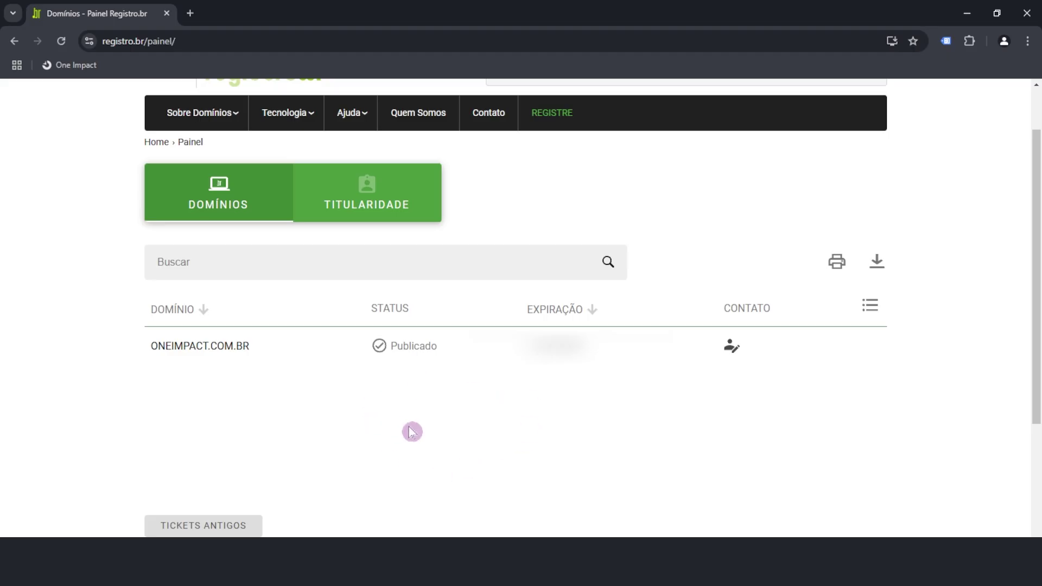
{"action": "scroll", "coordinate": [488, 406], "scroll_direction": "up", "scroll_amount": 2}
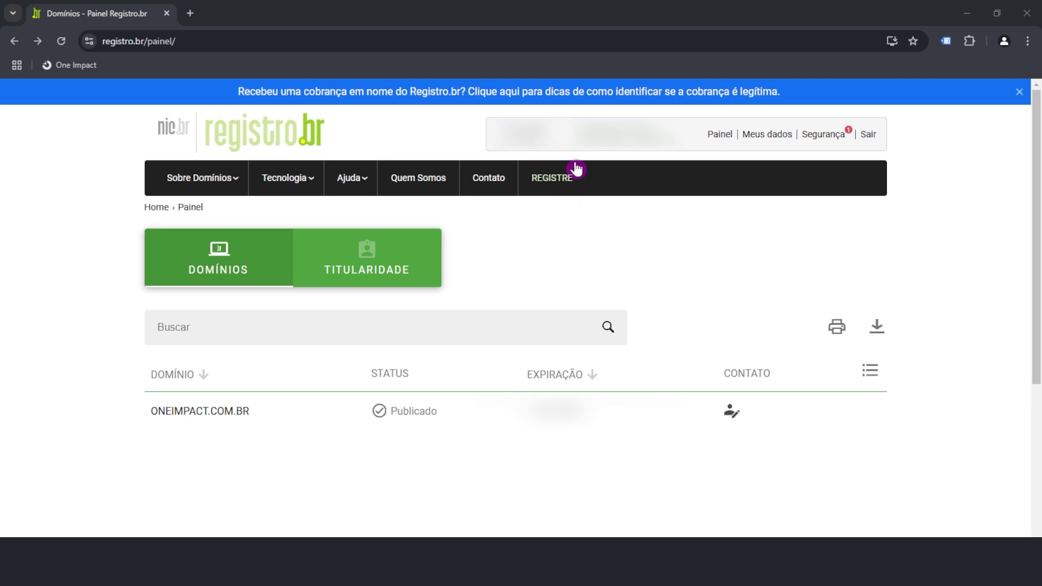
{"action": "left_click", "coordinate": [559, 180]}
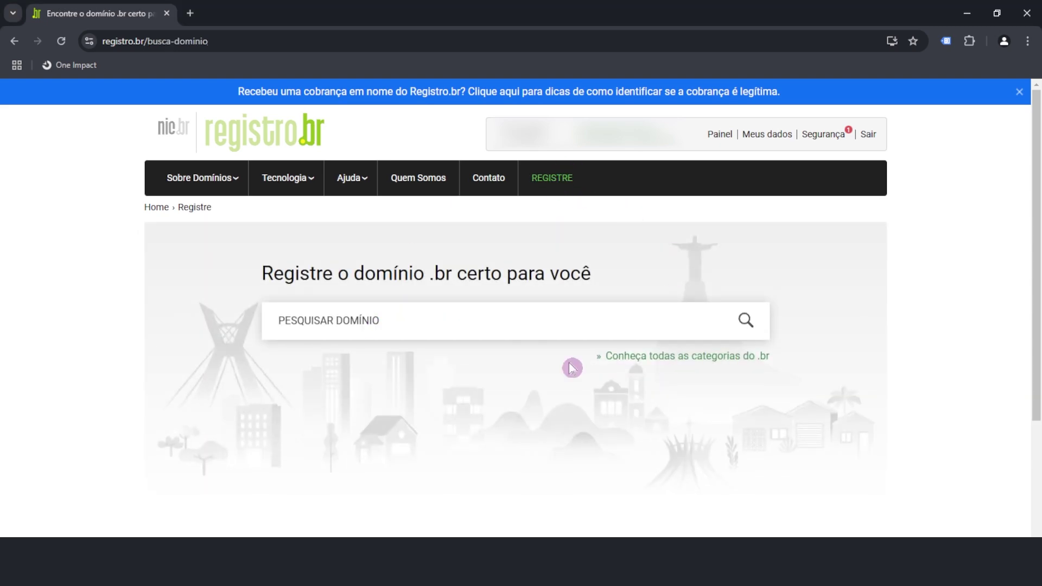
{"action": "scroll", "coordinate": [413, 331], "scroll_direction": "down", "scroll_amount": 1}
{"action": "right_click", "coordinate": [368, 254]}
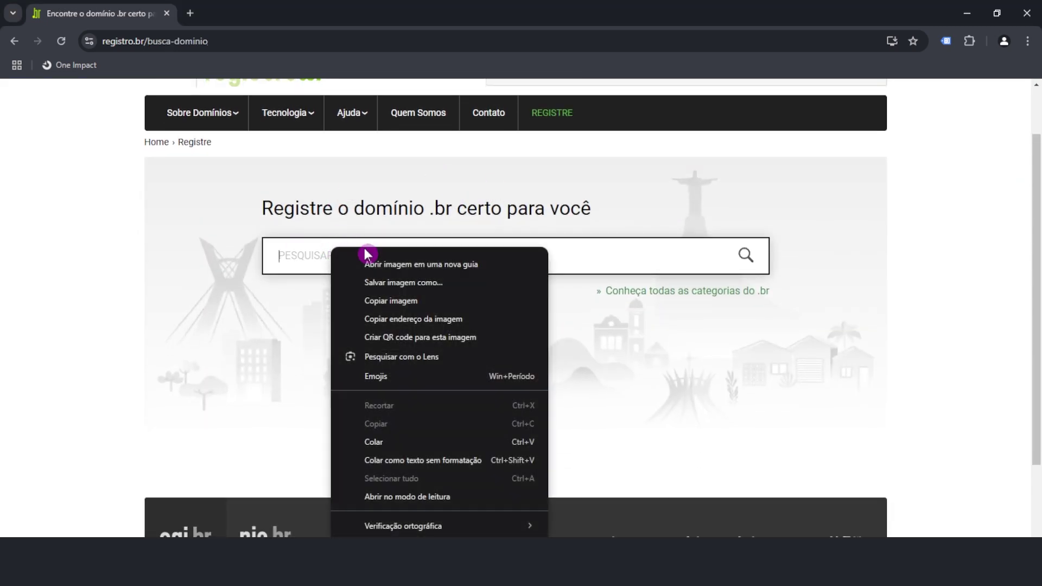
{"action": "left_click", "coordinate": [367, 437]}
{"action": "key", "text": "Return"}
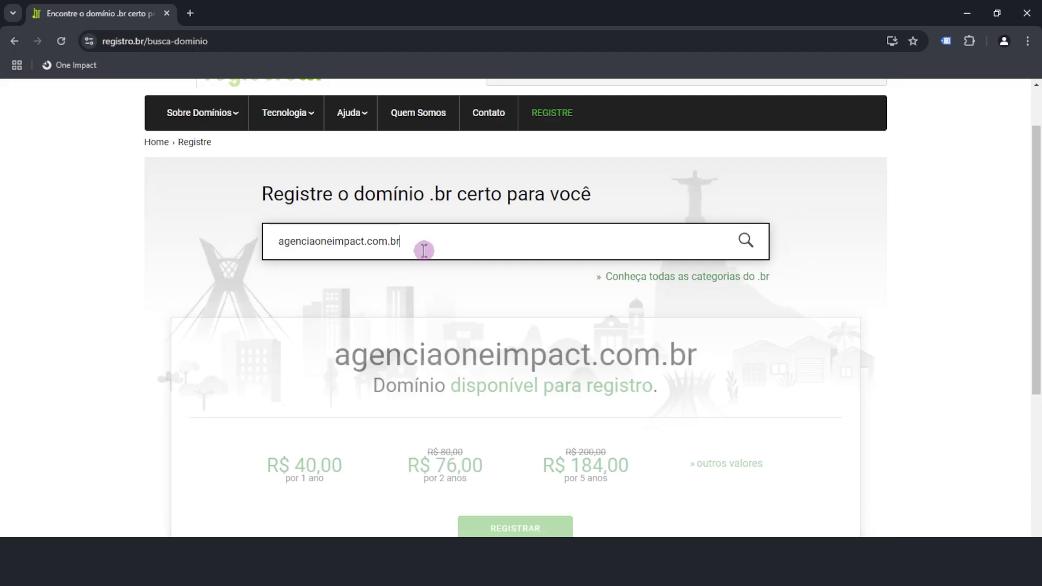
{"action": "scroll", "coordinate": [506, 472], "scroll_direction": "down", "scroll_amount": 4}
{"action": "scroll", "coordinate": [587, 446], "scroll_direction": "up", "scroll_amount": 2}
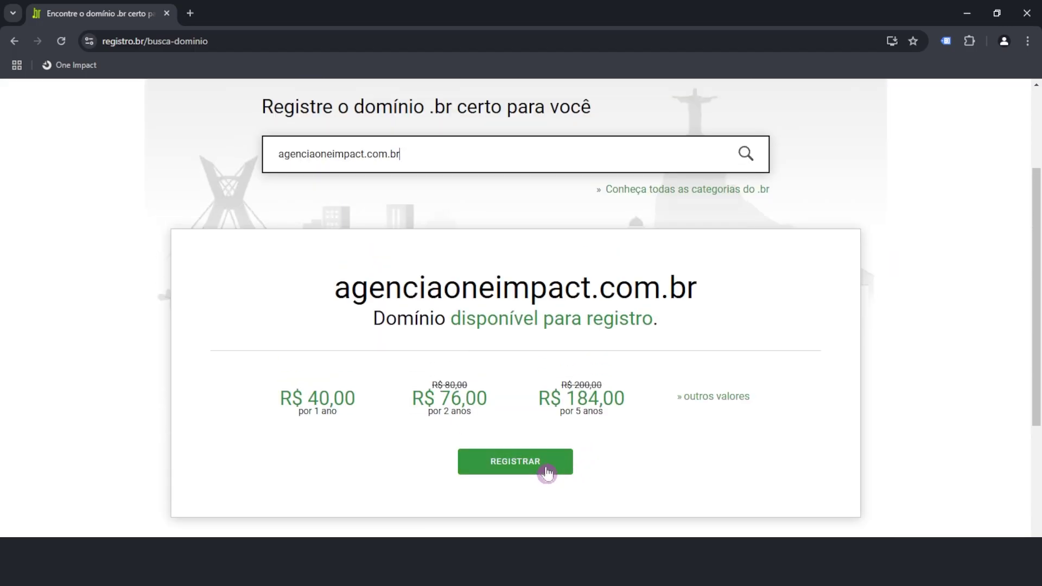
{"action": "scroll", "coordinate": [561, 493], "scroll_direction": "up", "scroll_amount": 3}
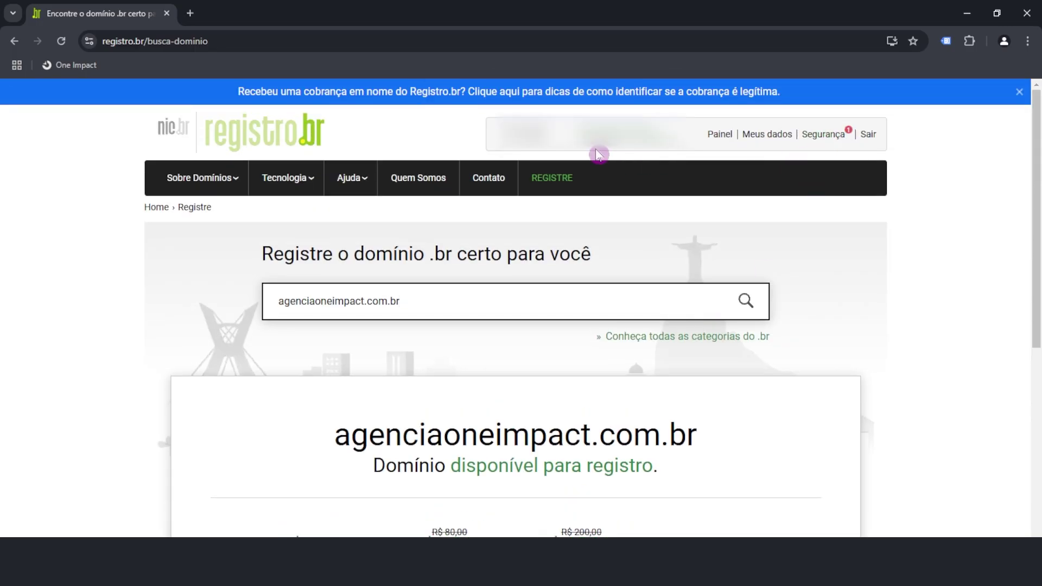
Start registering the available domain agenciaoneimpact.com.br and enter the domain holder's CPF to continue
{"action": "scroll", "coordinate": [627, 324], "scroll_direction": "down", "scroll_amount": 3}
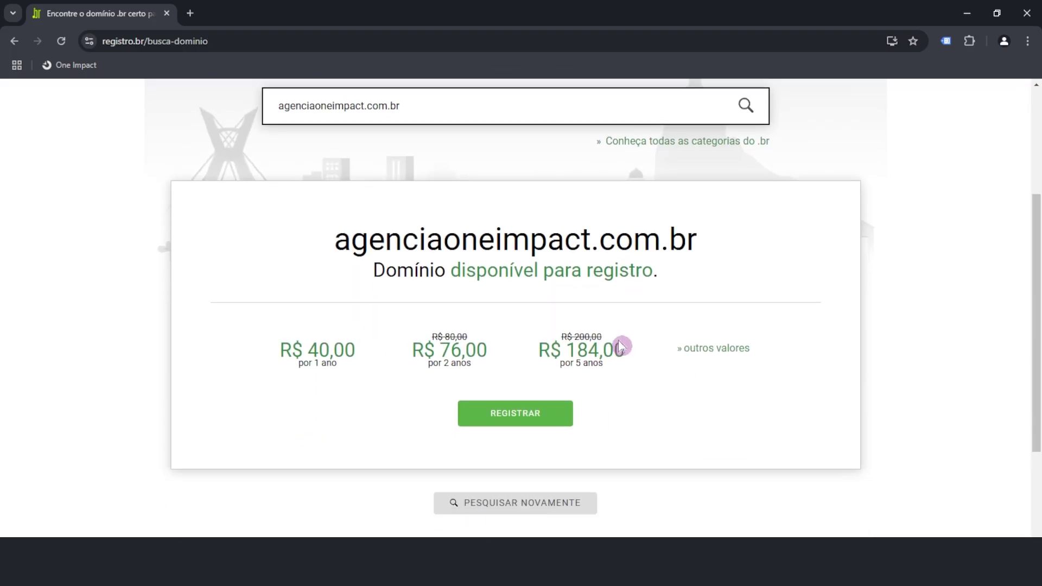
{"action": "left_click", "coordinate": [522, 419]}
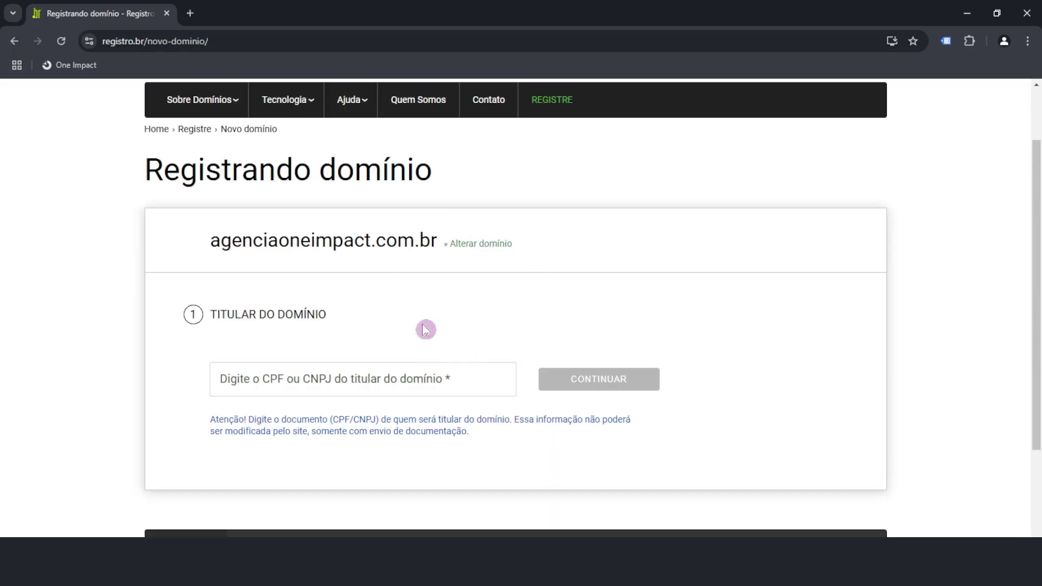
{"action": "left_click", "coordinate": [384, 372]}
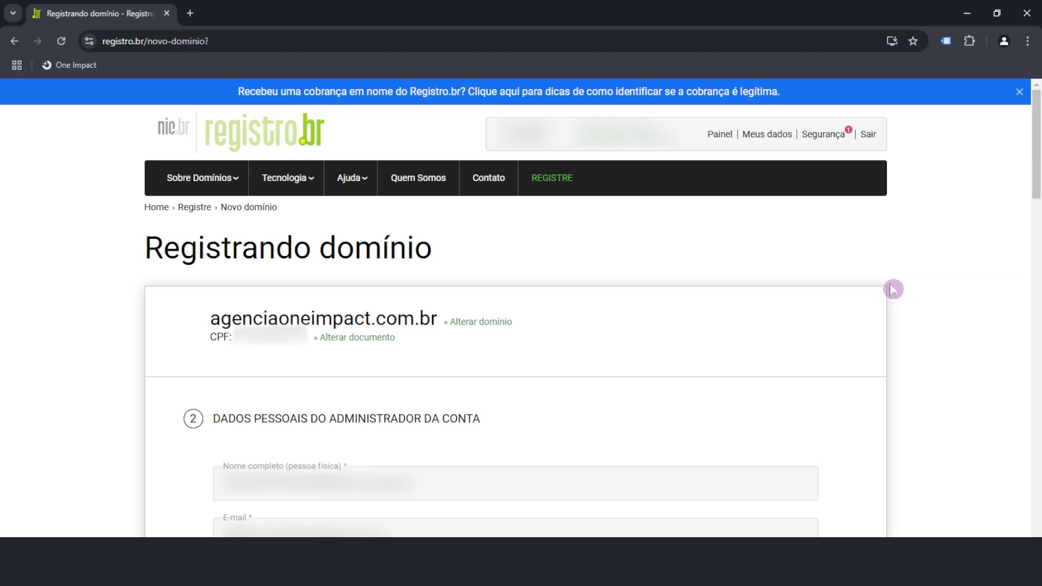
Review the optional DNS section of the registration form, expanding its server fields and collapsing it without entering servers
{"action": "left_click_drag", "start_coordinate": [1036, 140], "coordinate": [1013, 350]}
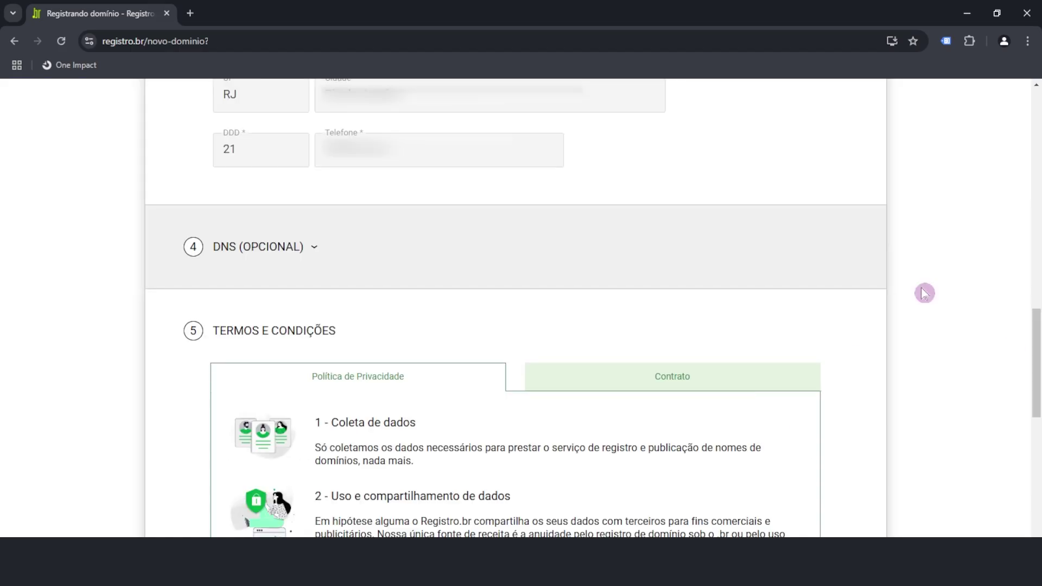
{"action": "left_click", "coordinate": [228, 253]}
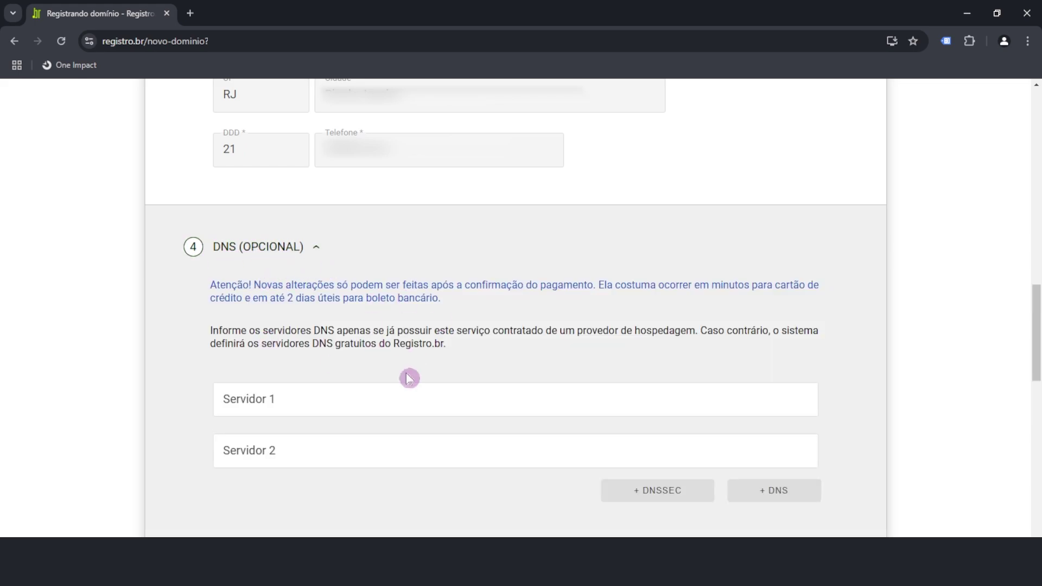
{"action": "left_click", "coordinate": [256, 248]}
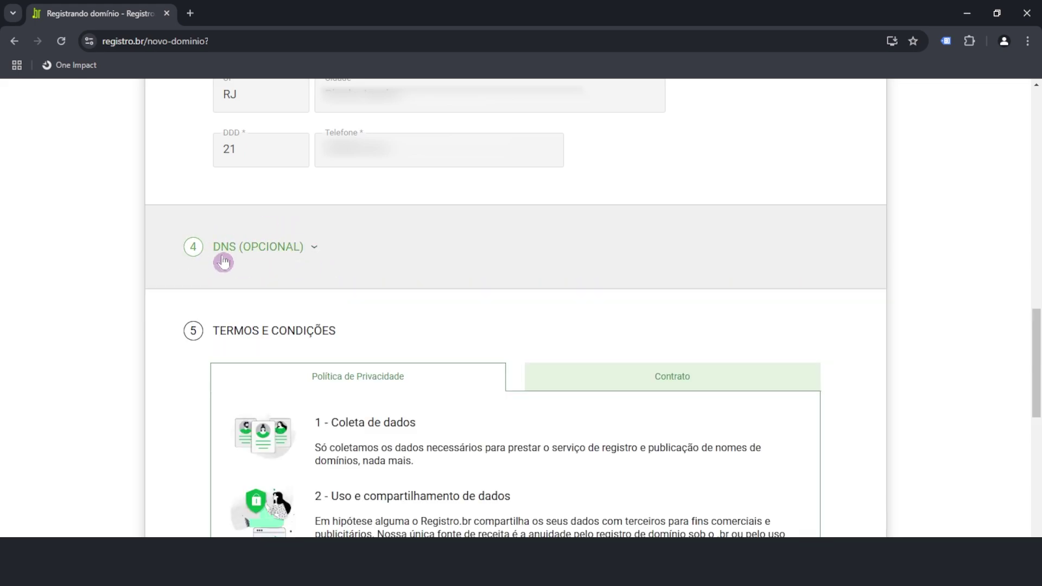
Review the terms and conditions, viewing the contract text and returning to the privacy policy
{"action": "scroll", "coordinate": [230, 255], "scroll_direction": "down", "scroll_amount": 4}
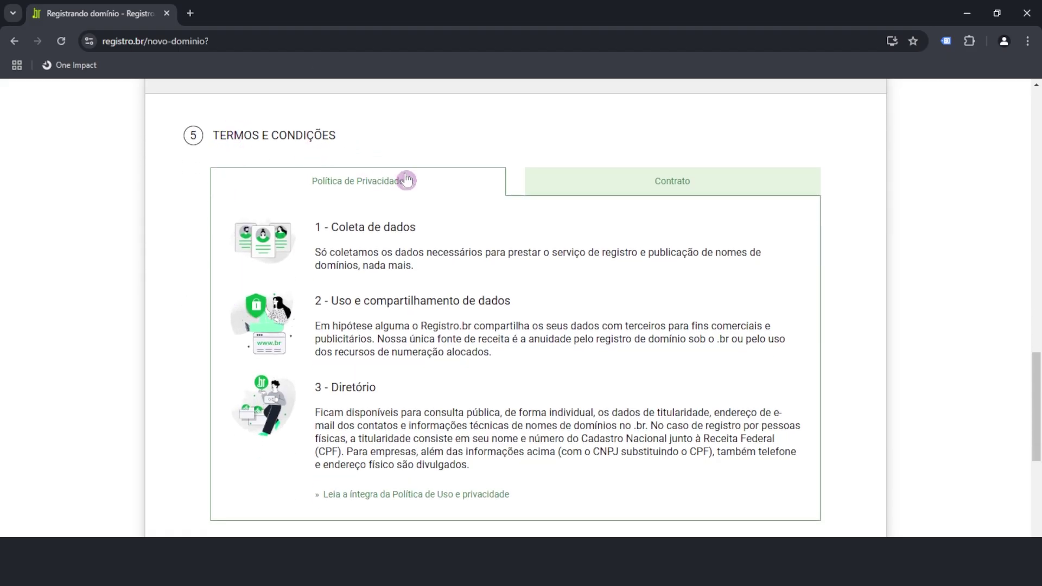
{"action": "left_click", "coordinate": [643, 191]}
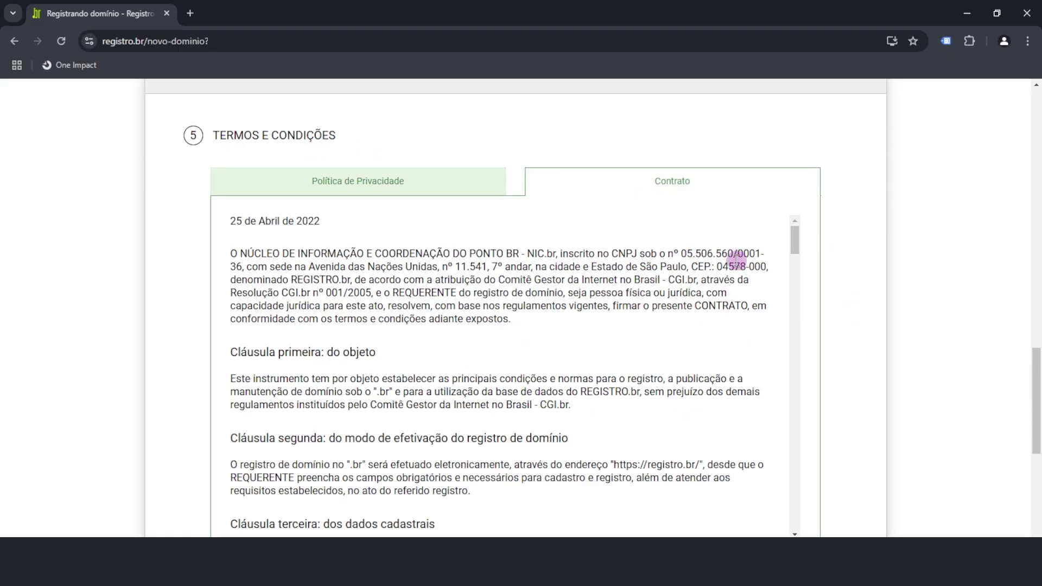
{"action": "left_click_drag", "start_coordinate": [801, 242], "coordinate": [799, 211]}
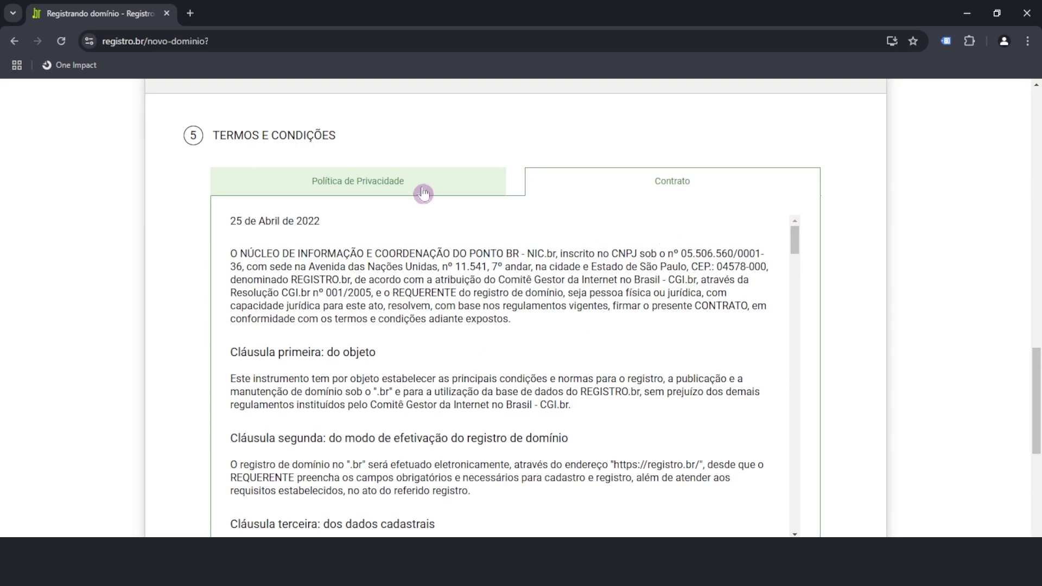
{"action": "left_click", "coordinate": [375, 191]}
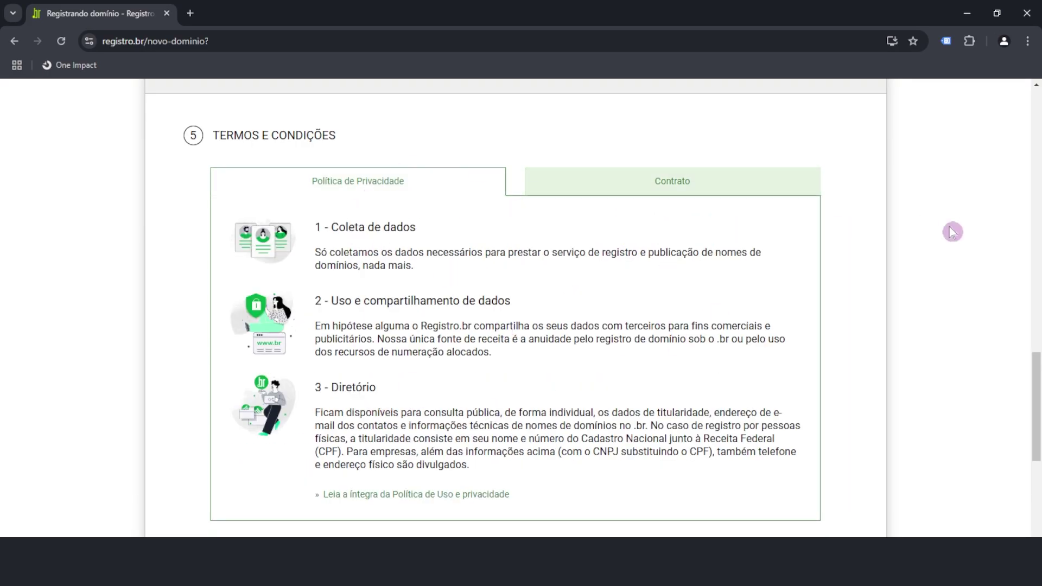
Accept all contract items and the privacy policy, and submit the registration of agenciaoneimpact.com.br
{"action": "left_click_drag", "start_coordinate": [1035, 385], "coordinate": [1017, 418]}
{"action": "left_click", "coordinate": [328, 483]}
{"action": "scroll", "coordinate": [288, 521], "scroll_direction": "down", "scroll_amount": 1}
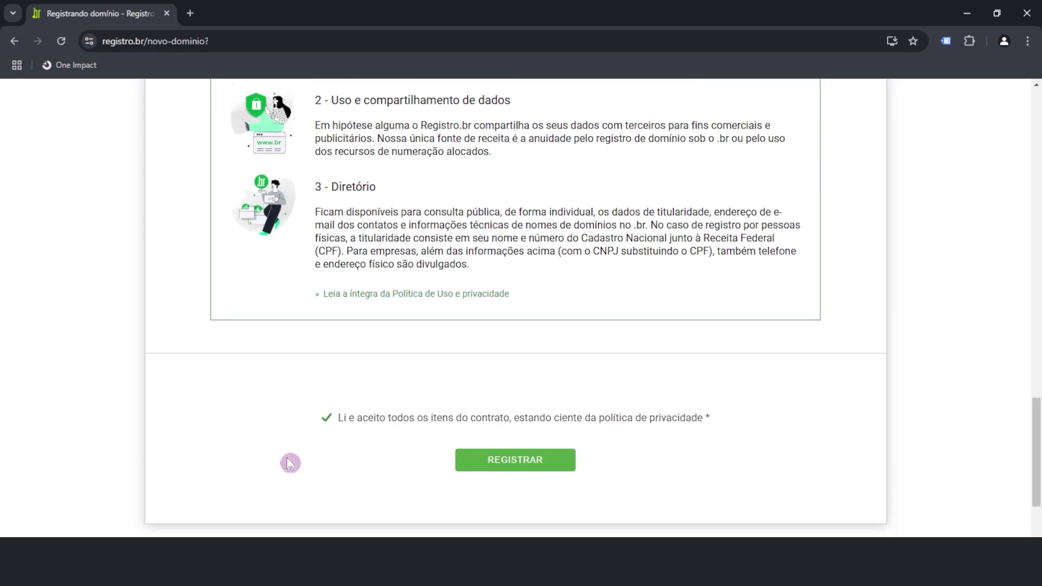
{"action": "left_click", "coordinate": [506, 461]}
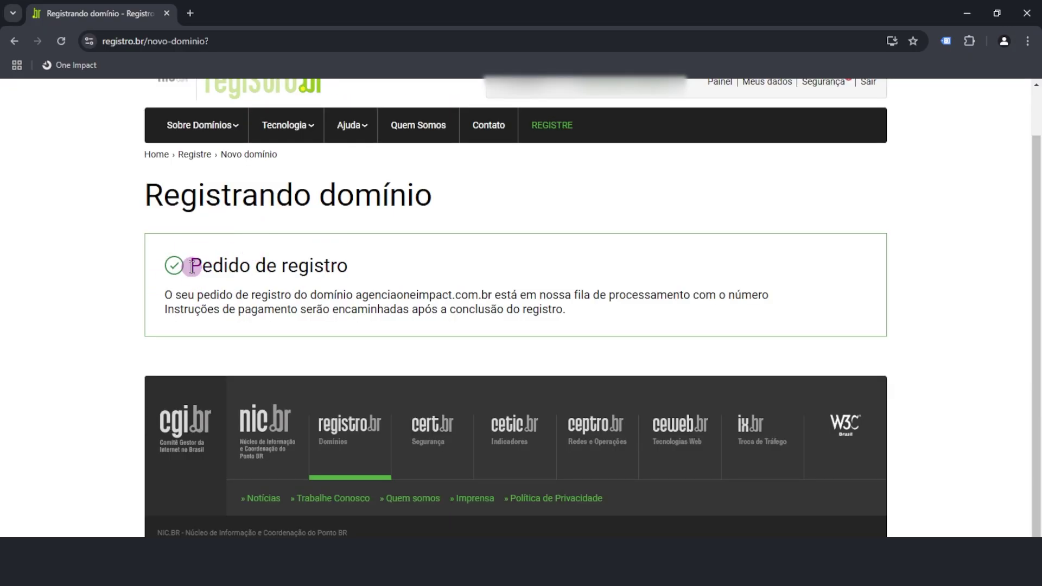
Read the registration request notice, including its processing queue and payment instructions lines
{"action": "left_click_drag", "start_coordinate": [191, 266], "coordinate": [357, 291]}
{"action": "left_click", "coordinate": [358, 296]}
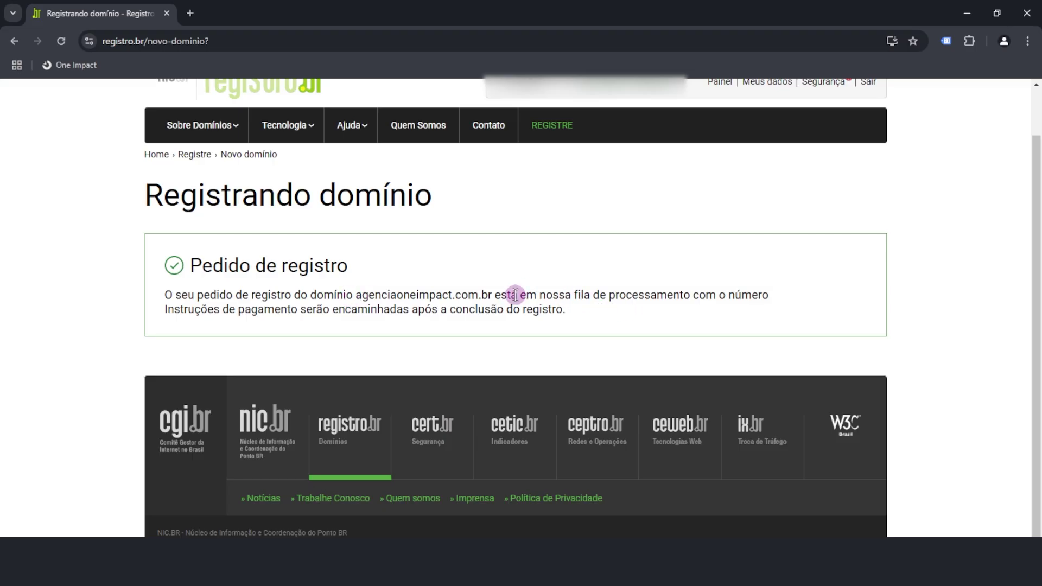
{"action": "left_click_drag", "start_coordinate": [517, 295], "coordinate": [694, 315]}
{"action": "left_click", "coordinate": [694, 315]}
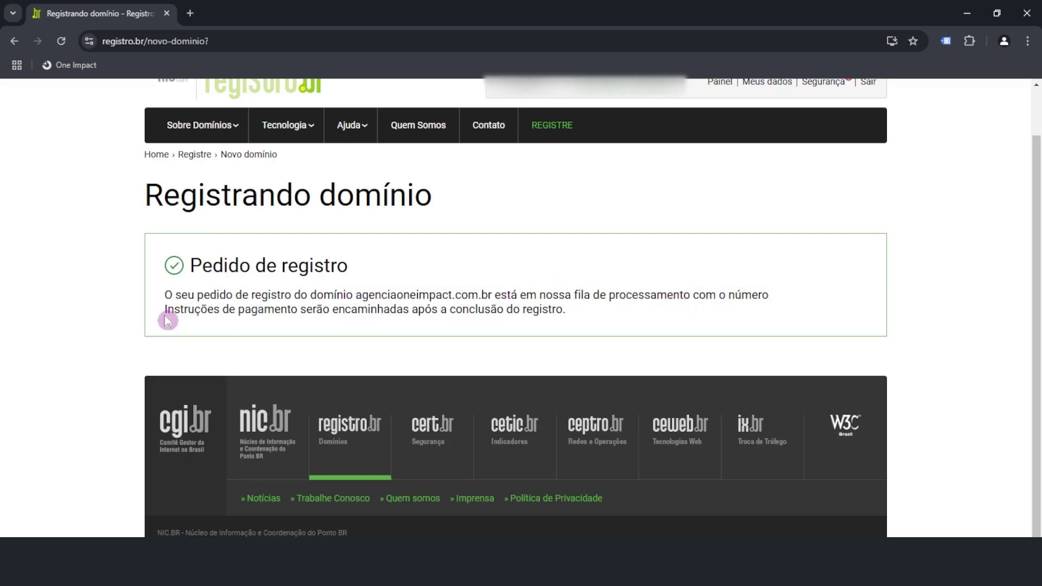
{"action": "left_click_drag", "start_coordinate": [163, 320], "coordinate": [304, 312]}
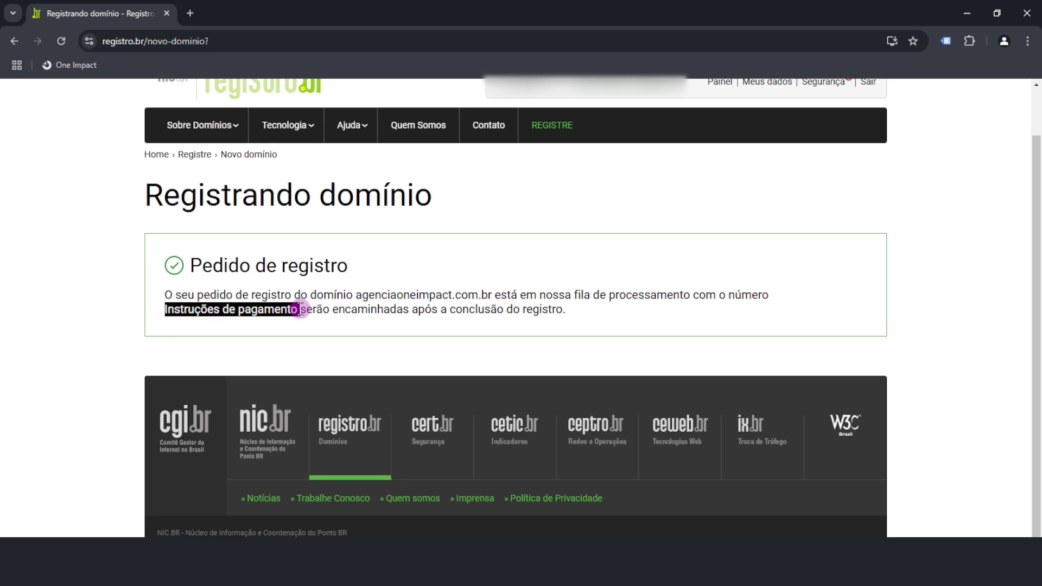
{"action": "left_click", "coordinate": [370, 308]}
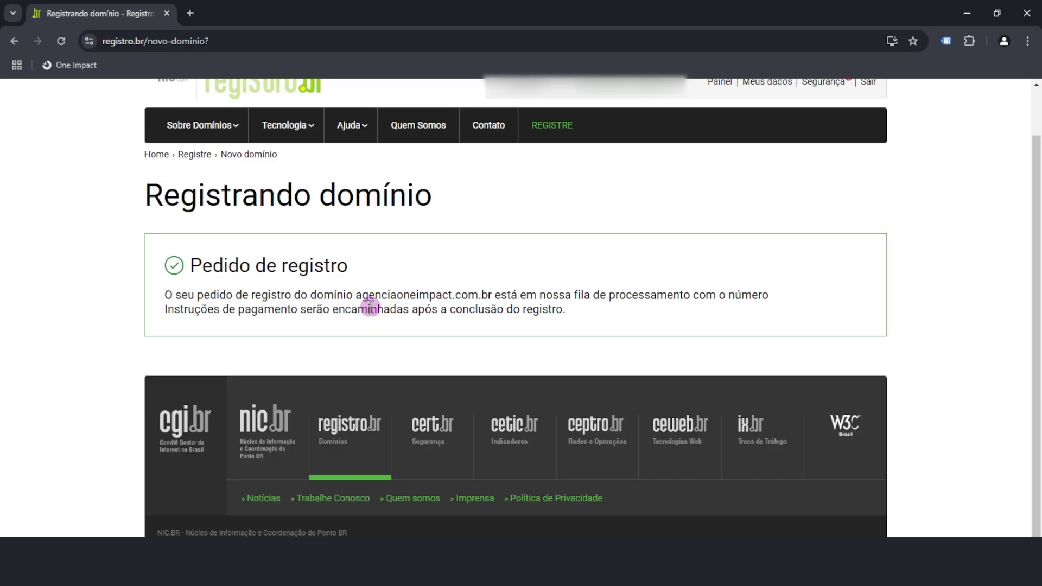
{"action": "left_click_drag", "start_coordinate": [292, 309], "coordinate": [157, 315]}
{"action": "left_click", "coordinate": [168, 307]}
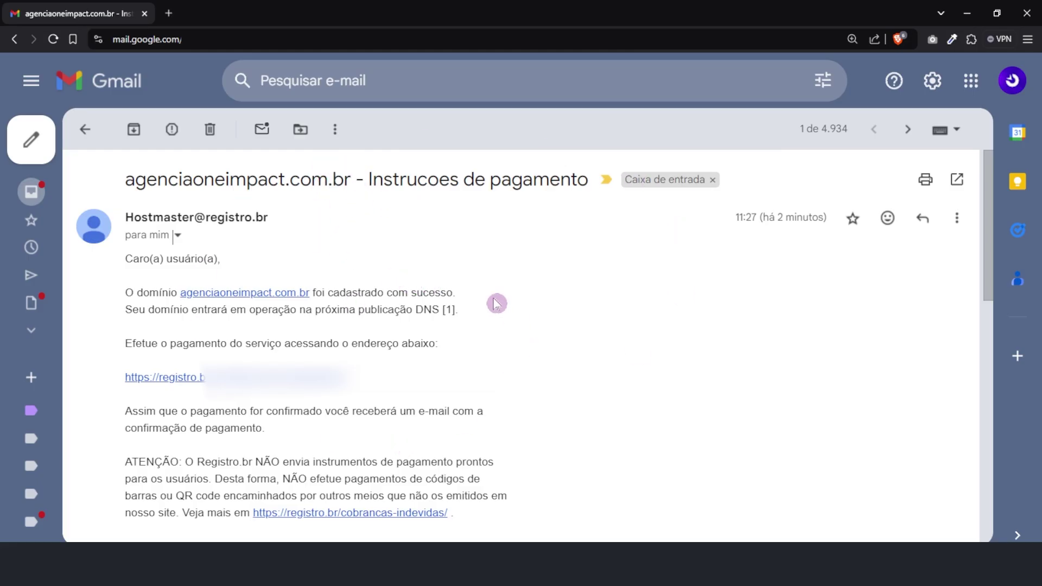
In Gmail, check the subject and the sender's domain of the payment instructions e-mail for agenciaoneimpact.com.br
{"action": "left_click_drag", "start_coordinate": [352, 180], "coordinate": [590, 194]}
{"action": "left_click", "coordinate": [590, 195]}
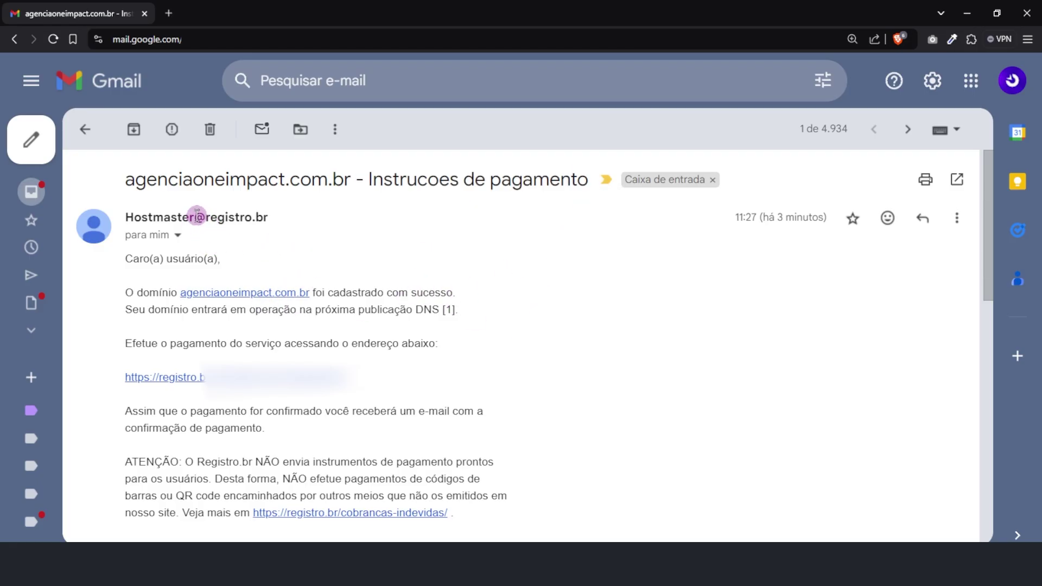
{"action": "left_click_drag", "start_coordinate": [197, 216], "coordinate": [246, 218]}
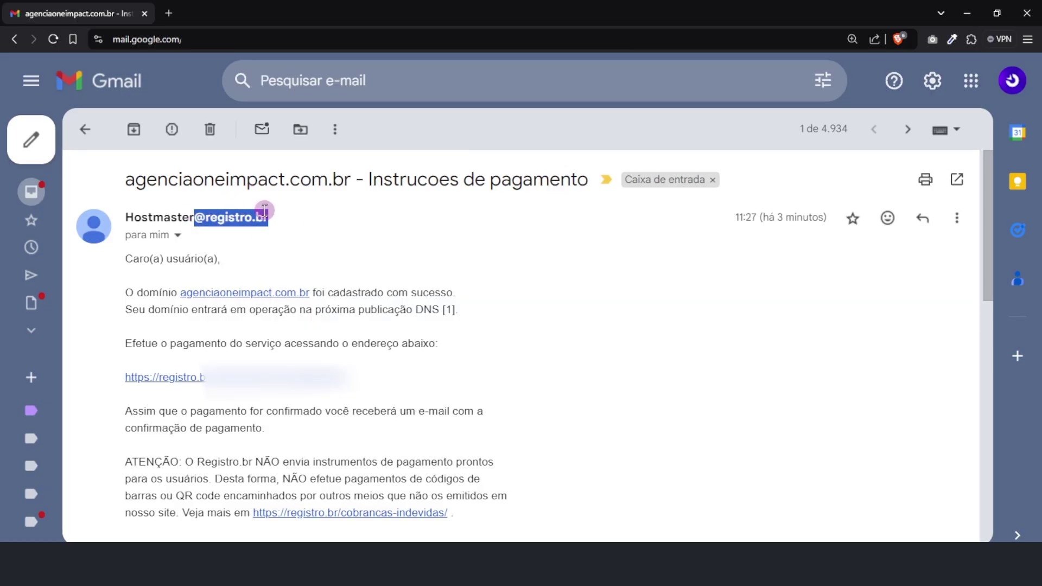
{"action": "left_click", "coordinate": [649, 315]}
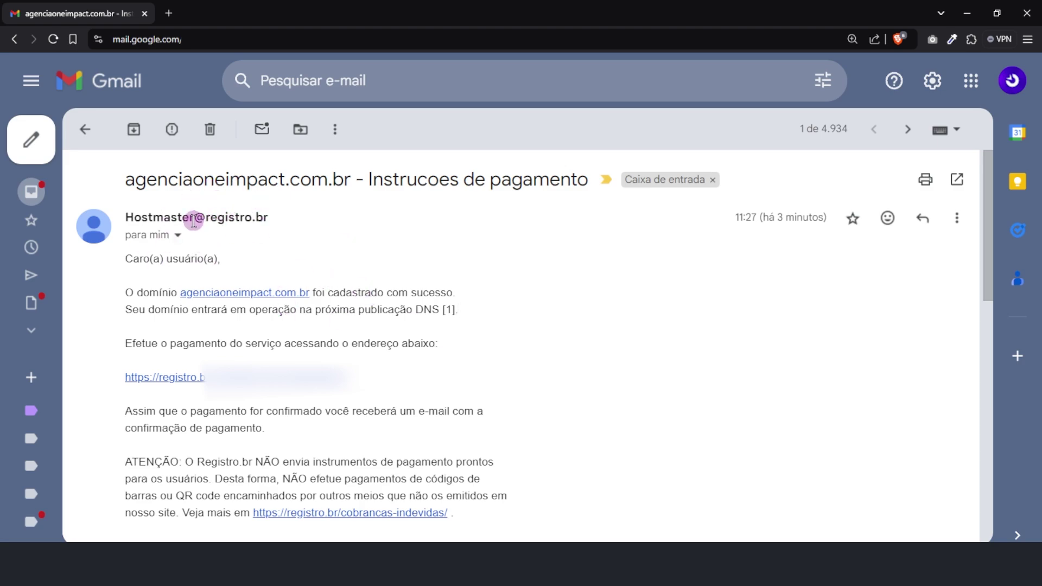
{"action": "mouse_move", "coordinate": [194, 219]}
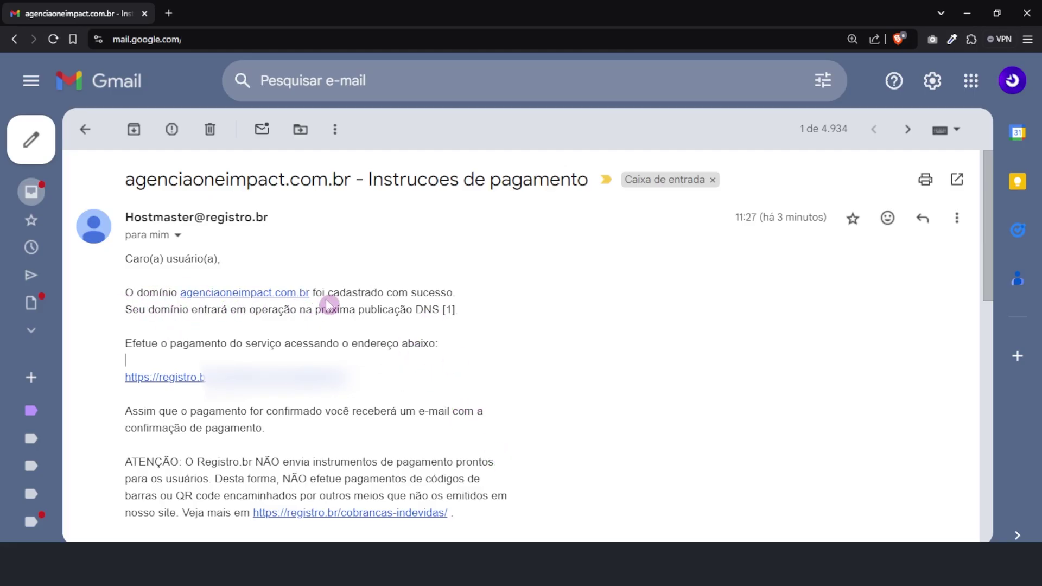
Read the e-mail's payment link instruction, its warning about ready-made barcodes or QR codes, and the remaining message text
{"action": "left_click_drag", "start_coordinate": [109, 356], "coordinate": [439, 343]}
{"action": "left_click", "coordinate": [246, 428]}
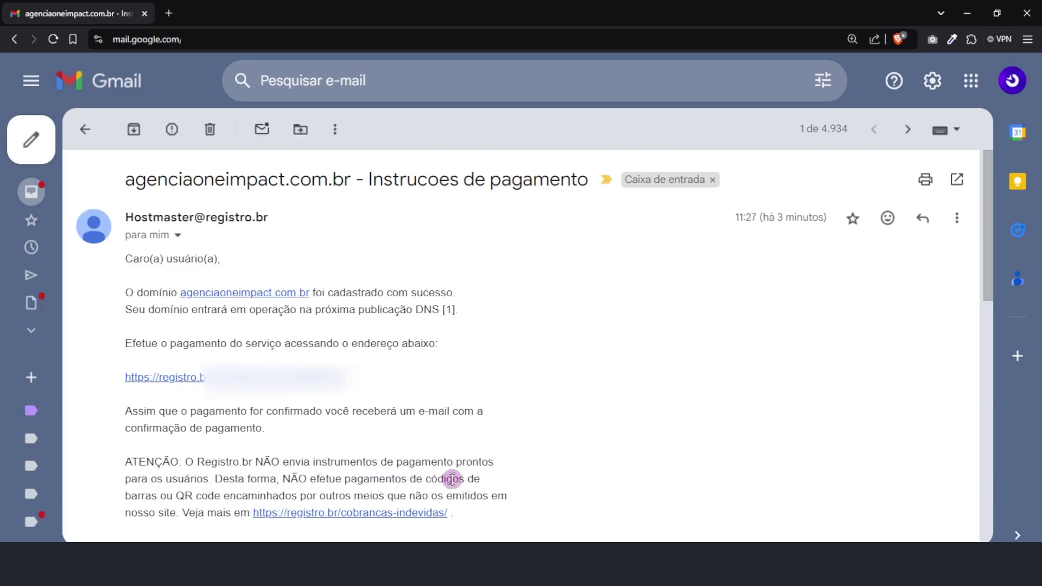
{"action": "left_click_drag", "start_coordinate": [424, 479], "coordinate": [243, 501]}
{"action": "left_click", "coordinate": [224, 497]}
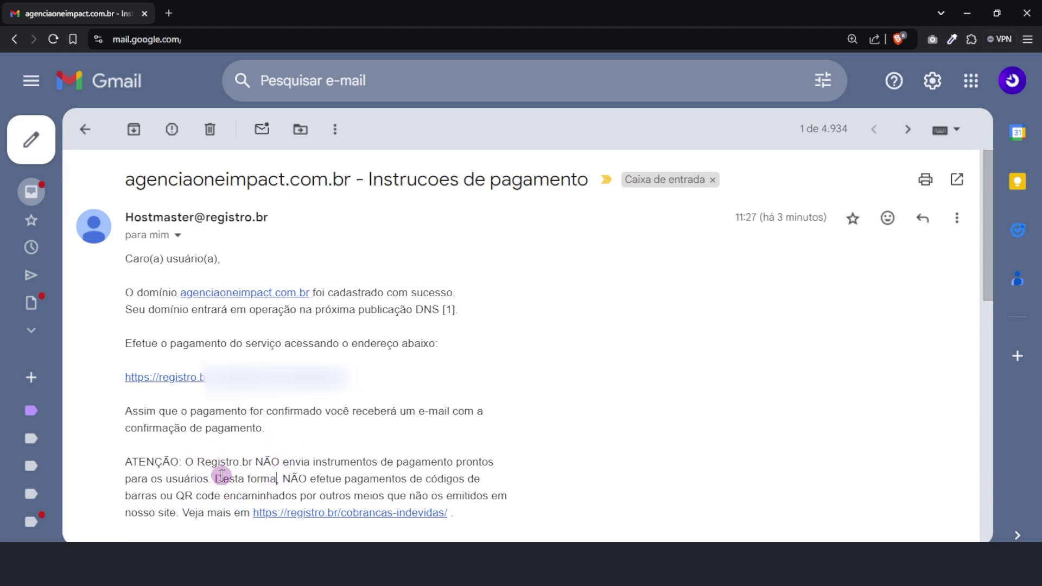
{"action": "left_click", "coordinate": [278, 478]}
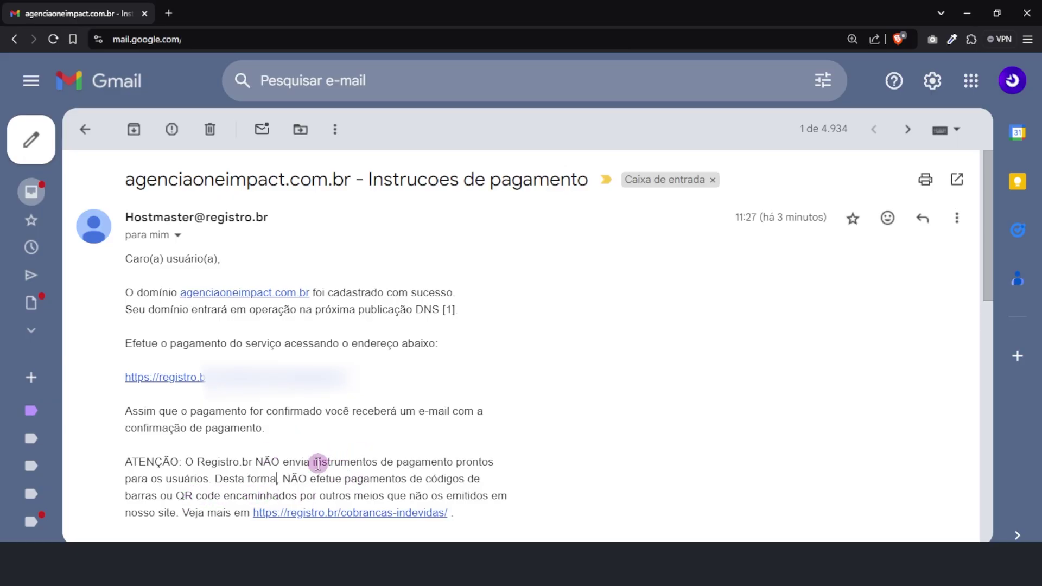
{"action": "left_click_drag", "start_coordinate": [990, 194], "coordinate": [967, 315]}
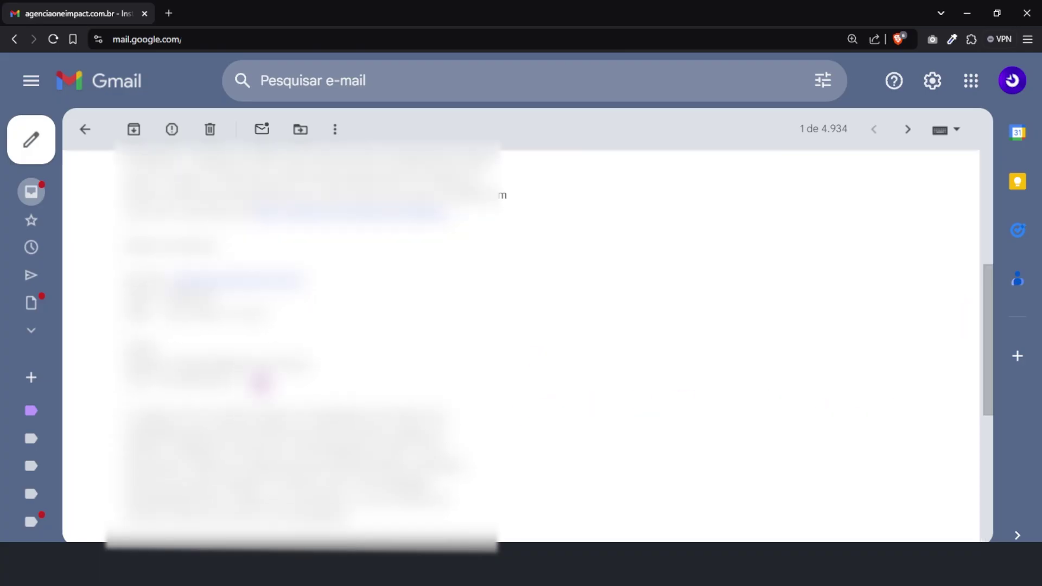
{"action": "left_click_drag", "start_coordinate": [988, 348], "coordinate": [978, 221]}
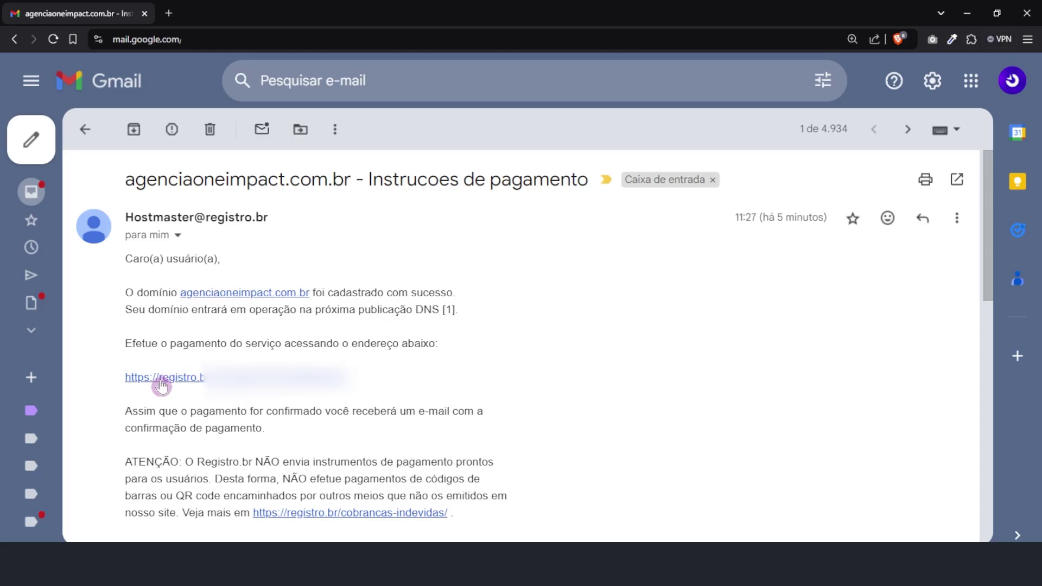
Open the payment link from the e-mail and check that the payment page's address belongs to registro.br
{"action": "left_click", "coordinate": [162, 385]}
{"action": "scroll", "coordinate": [286, 291], "scroll_direction": "down", "scroll_amount": 3}
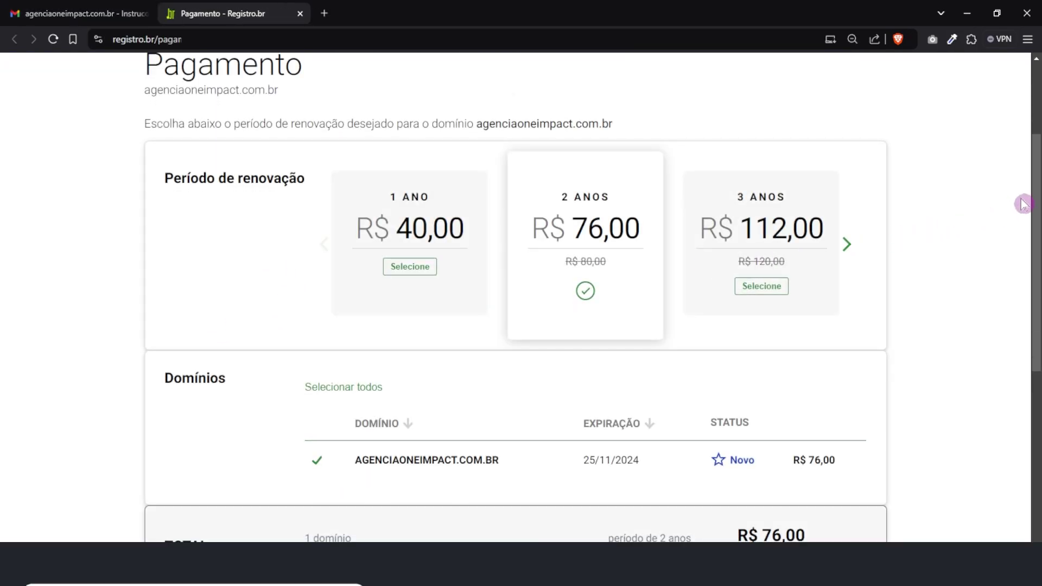
{"action": "scroll", "coordinate": [1023, 204], "scroll_direction": "up", "scroll_amount": 3}
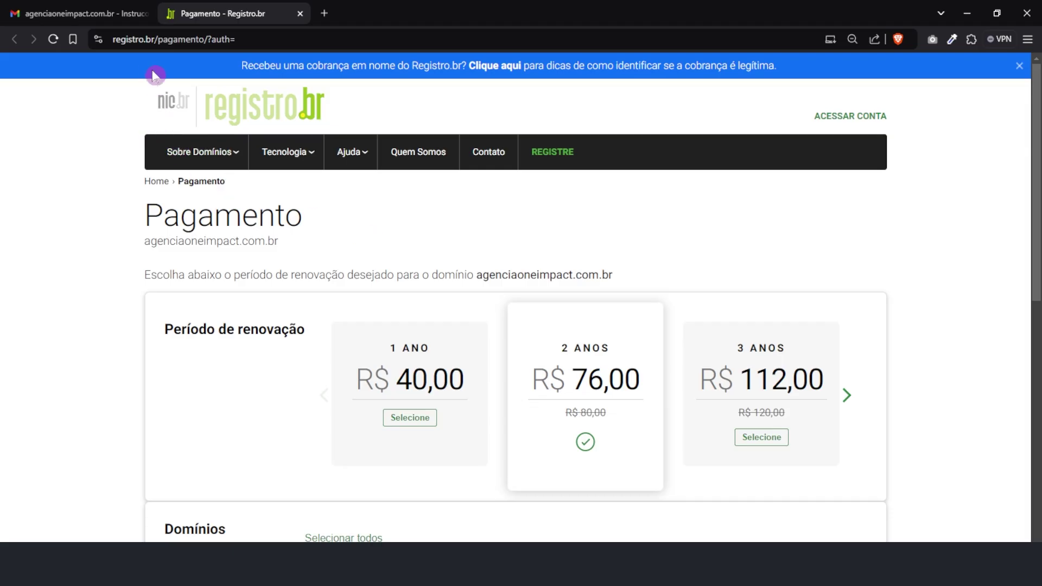
{"action": "left_click_drag", "start_coordinate": [156, 40], "coordinate": [112, 41]}
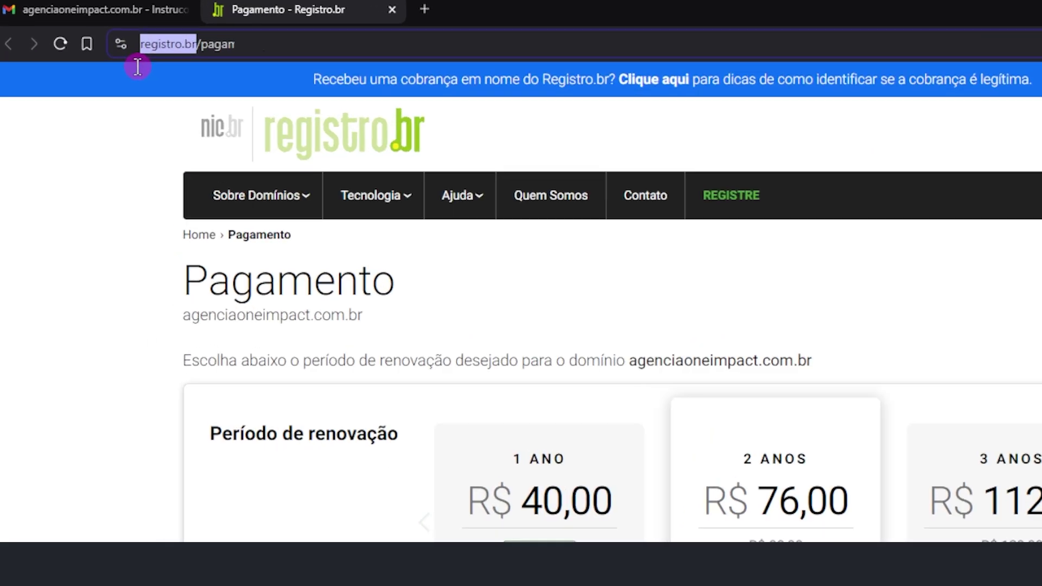
{"action": "left_click_drag", "start_coordinate": [158, 94], "coordinate": [162, 101]}
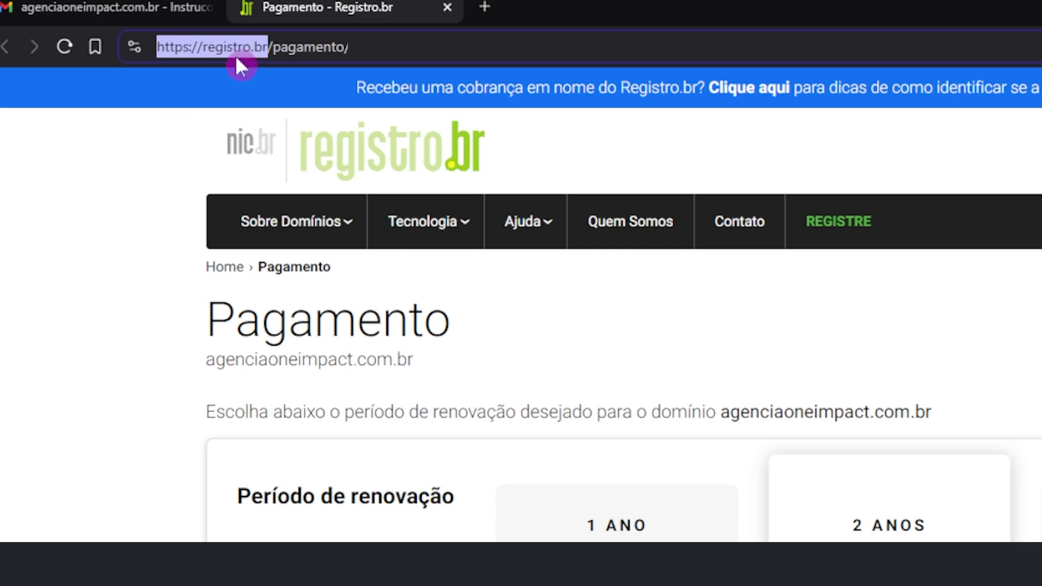
{"action": "left_click_drag", "start_coordinate": [197, 46], "coordinate": [266, 47]}
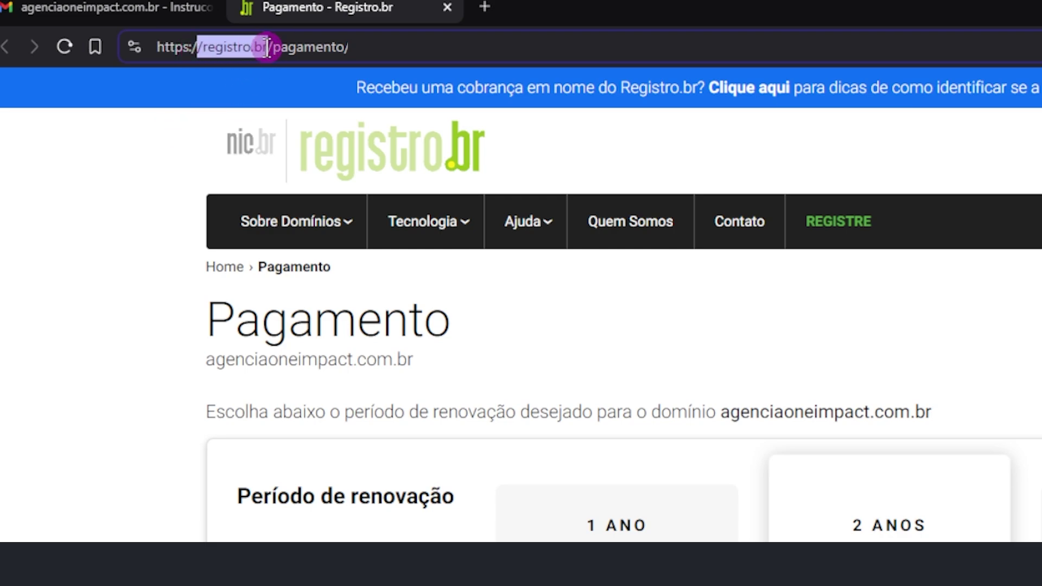
{"action": "left_click", "coordinate": [331, 385]}
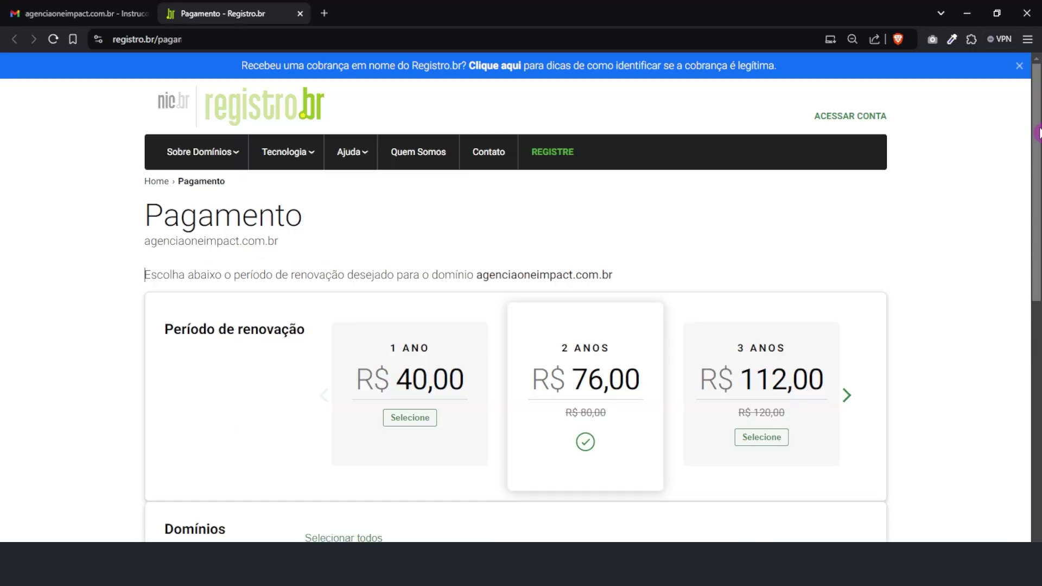
Review the payment page's renewal periods and domain list, and choose the 1-year period for R$ 40,00
{"action": "scroll", "coordinate": [1032, 196], "scroll_direction": "down", "scroll_amount": 2}
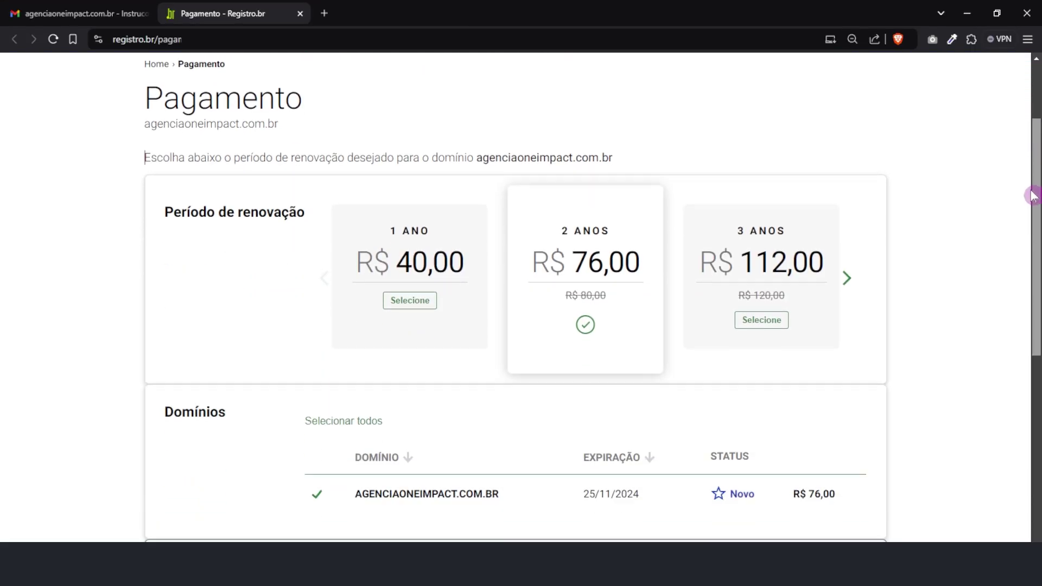
{"action": "scroll", "coordinate": [1030, 184], "scroll_direction": "up", "scroll_amount": 2}
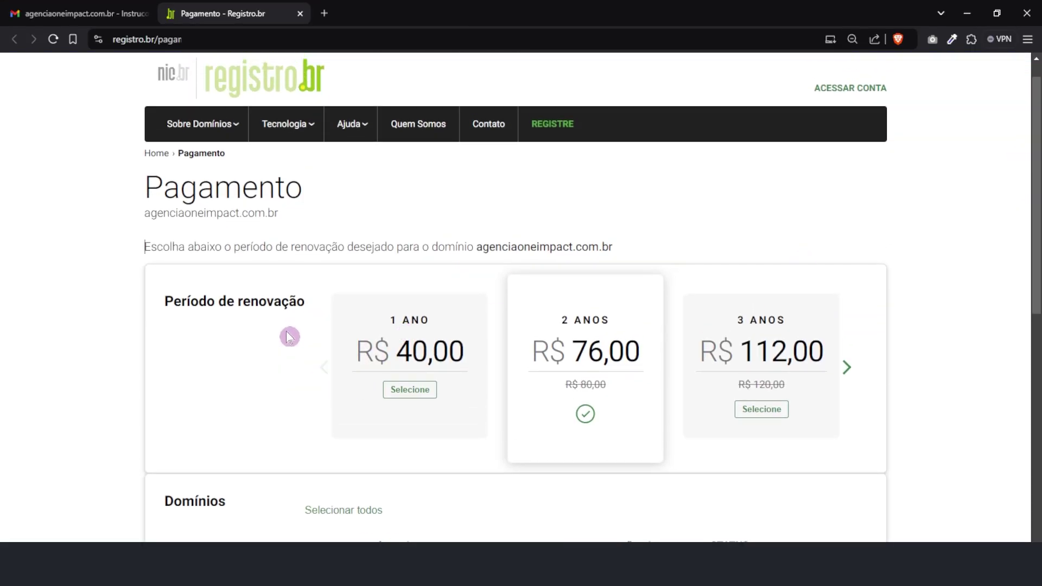
{"action": "left_click", "coordinate": [404, 391]}
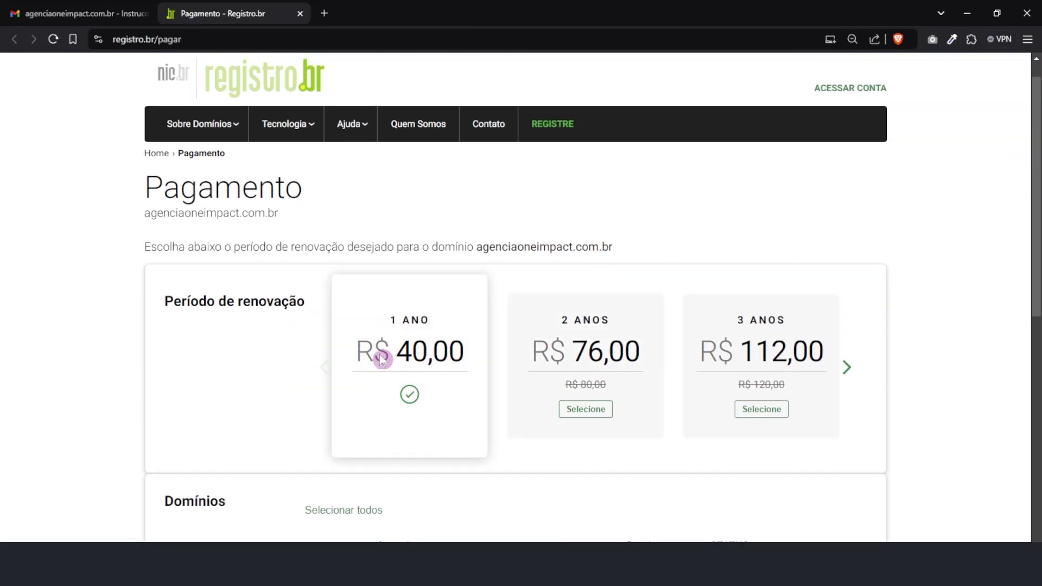
Look through the renewal period options from 1 to 5 years and compare their prices, keeping the 1-year period selected
{"action": "scroll", "coordinate": [574, 295], "scroll_direction": "down", "scroll_amount": 1}
{"action": "left_click", "coordinate": [846, 302]}
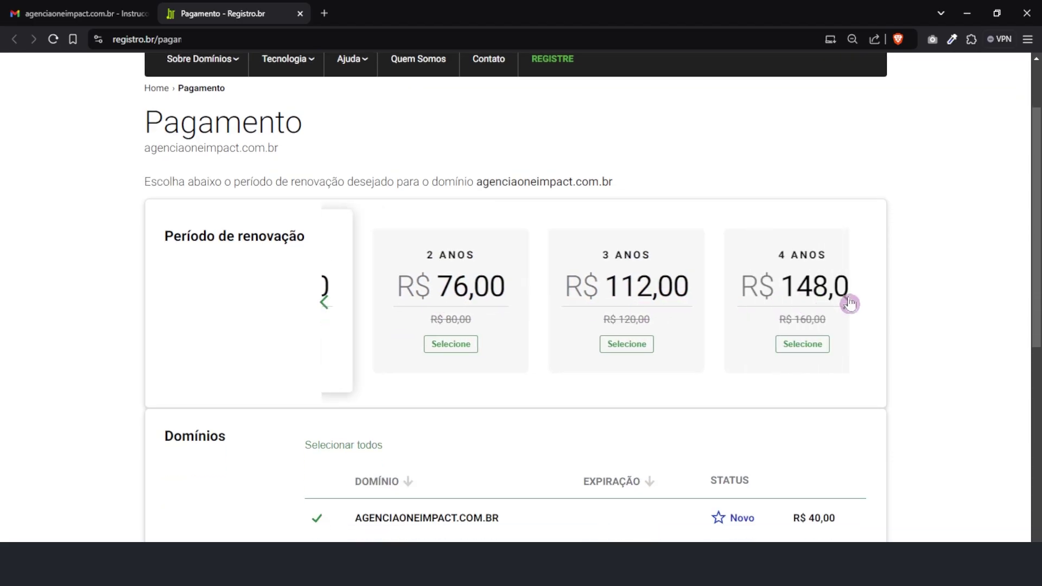
{"action": "left_click", "coordinate": [847, 302]}
{"action": "left_click", "coordinate": [320, 304]}
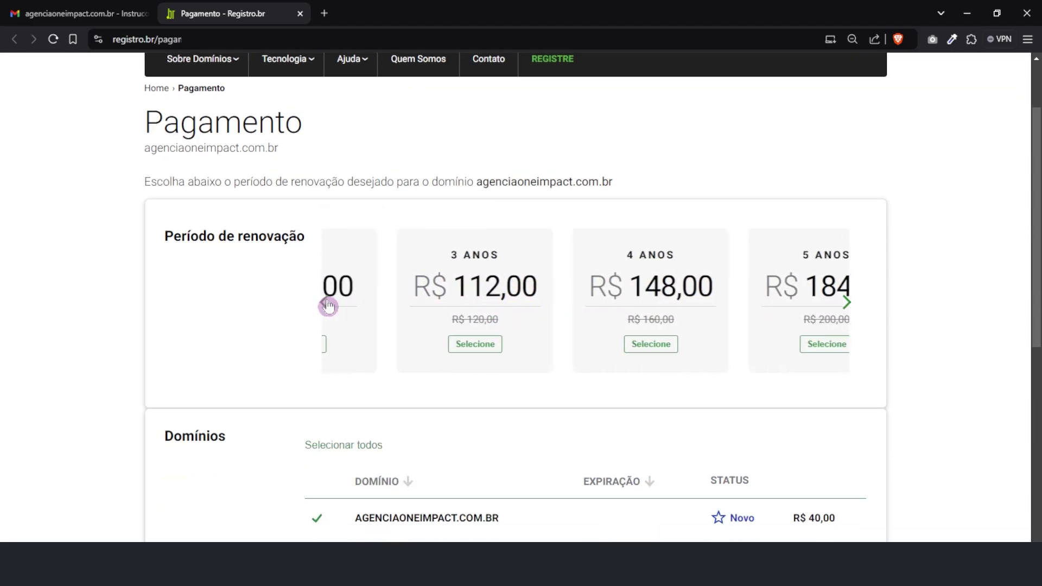
{"action": "left_click", "coordinate": [321, 303]}
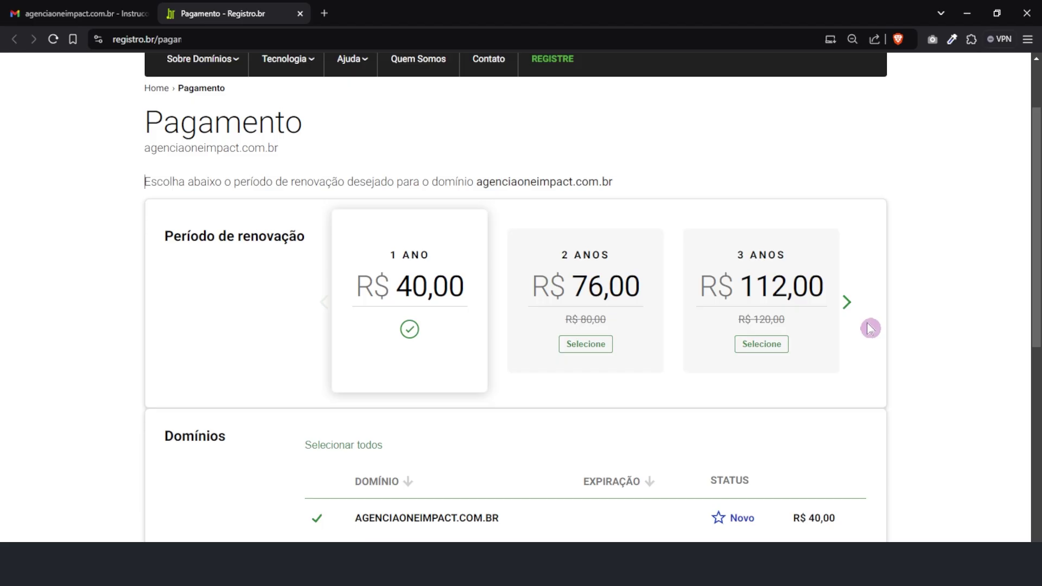
{"action": "left_click", "coordinate": [842, 305]}
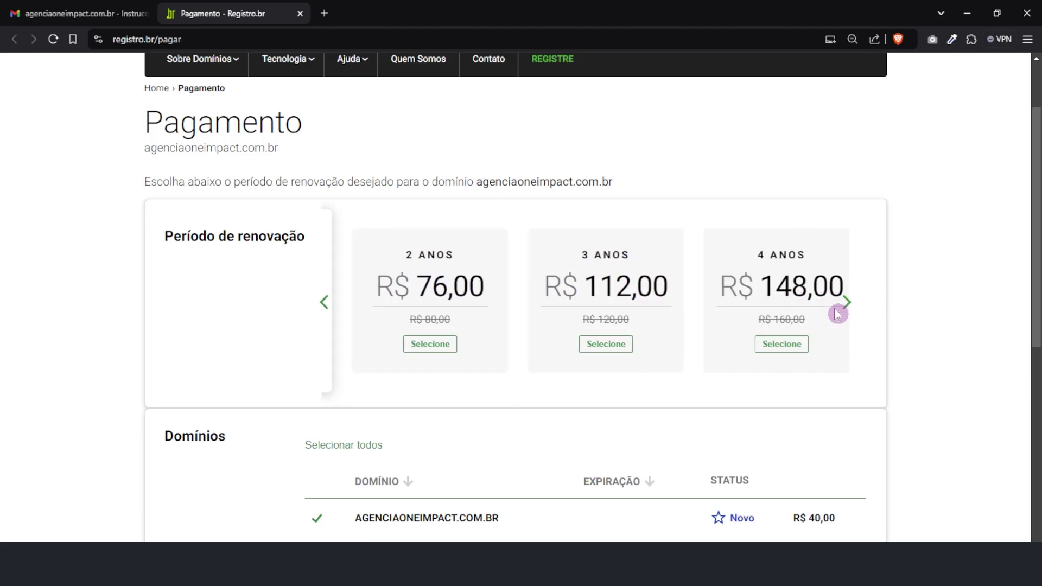
{"action": "left_click", "coordinate": [851, 305]}
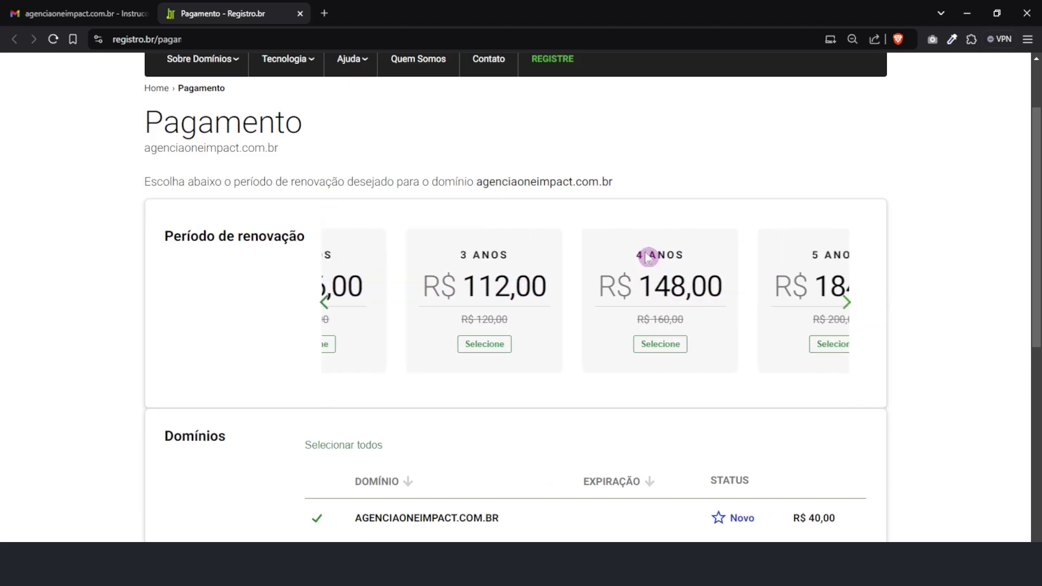
{"action": "left_click", "coordinate": [324, 304]}
{"action": "left_click", "coordinate": [324, 304]}
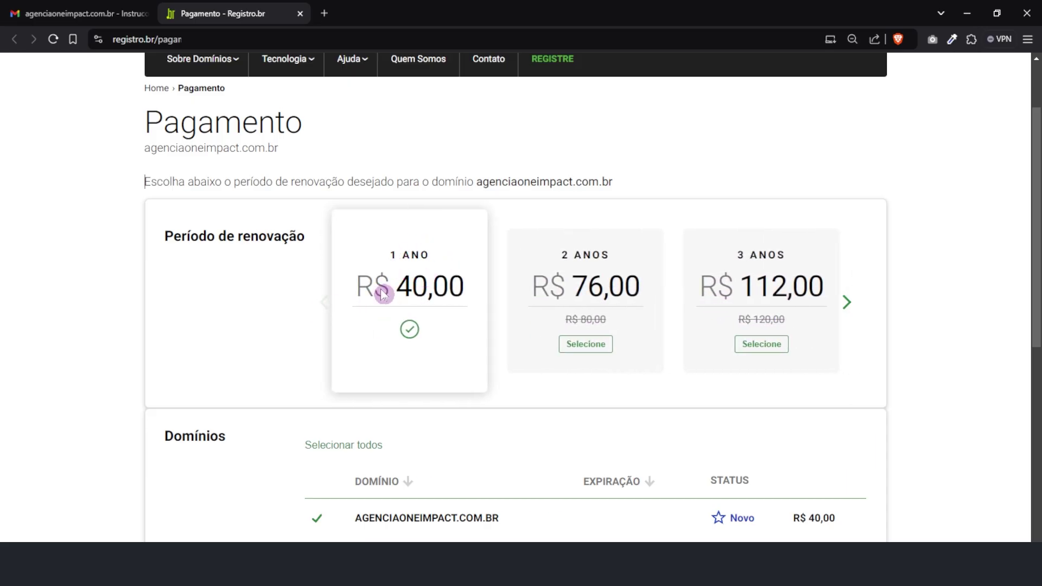
Proceed to payment for the 1-year period, choose Pix as the payment method and pay the R$ 40,00 order
{"action": "scroll", "coordinate": [279, 368], "scroll_direction": "down", "scroll_amount": 4}
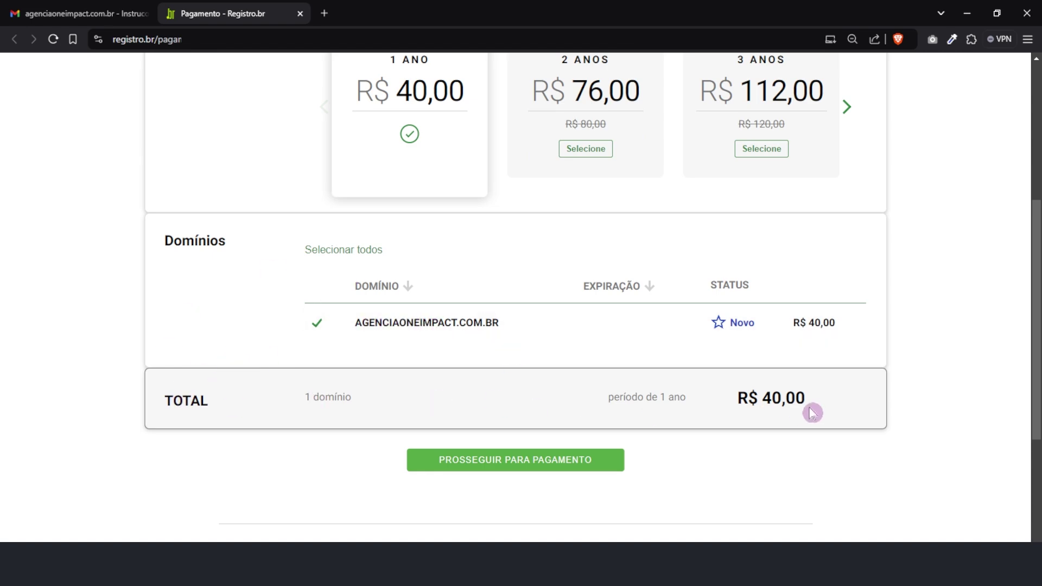
{"action": "left_click", "coordinate": [523, 461]}
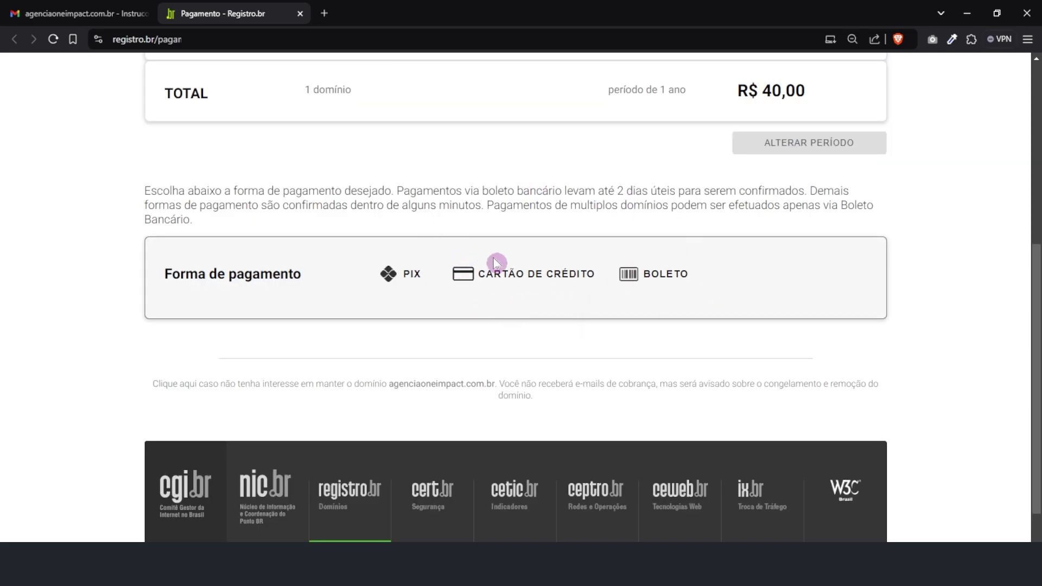
{"action": "left_click", "coordinate": [398, 282]}
{"action": "scroll", "coordinate": [339, 275], "scroll_direction": "down", "scroll_amount": 3}
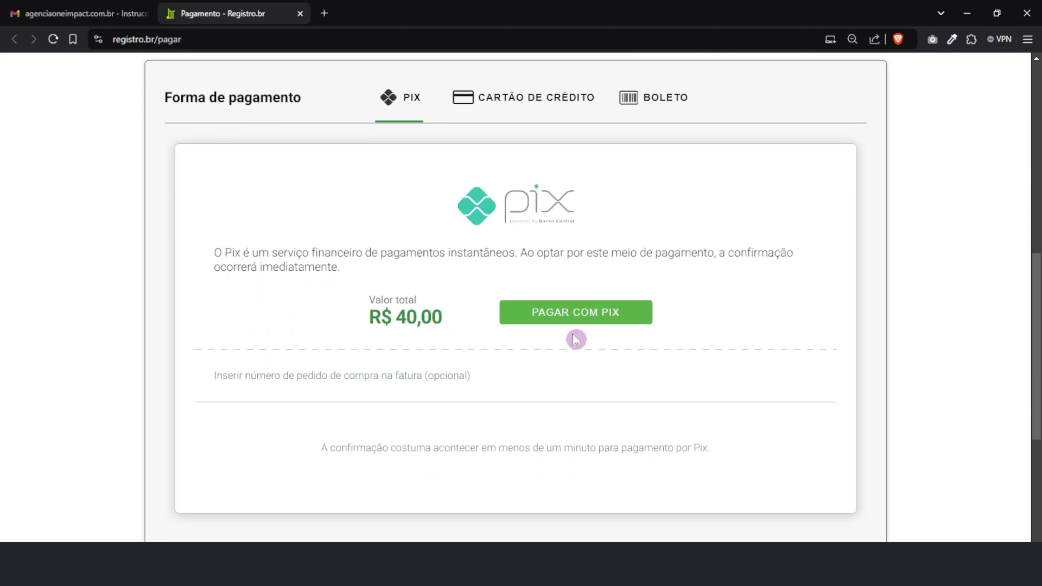
{"action": "left_click", "coordinate": [543, 317]}
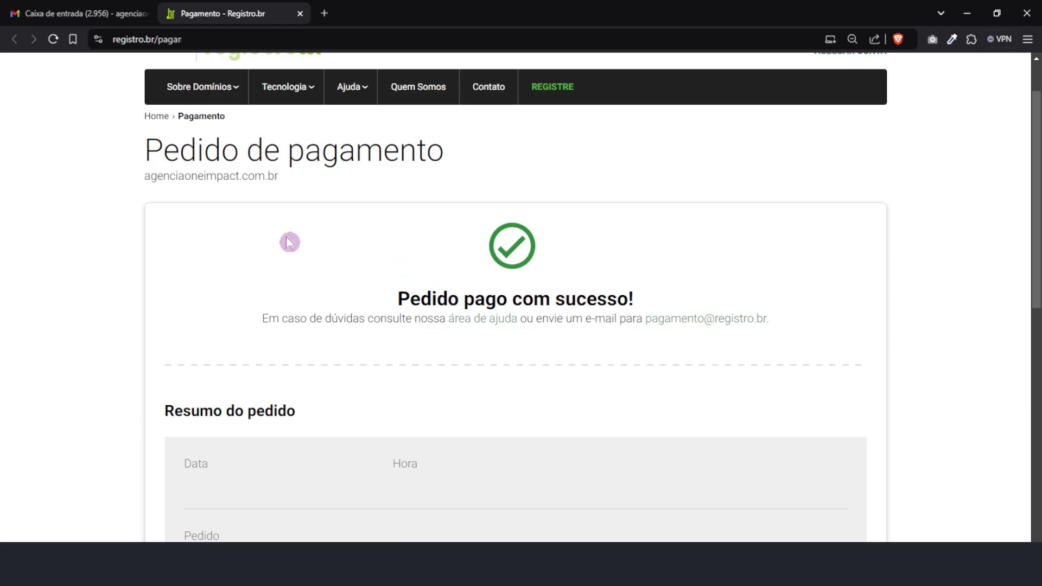
Switch to Gmail, check the sender's domain in the payment confirmation e-mail for agenciaoneimpact.com.br, and return to the inbox
{"action": "left_click", "coordinate": [79, 17]}
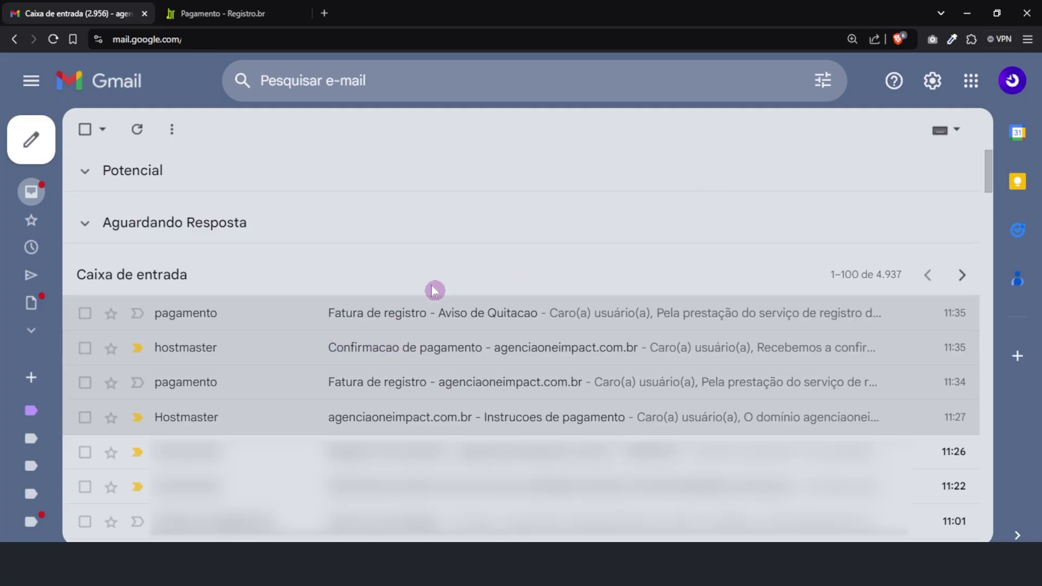
{"action": "left_click", "coordinate": [298, 353]}
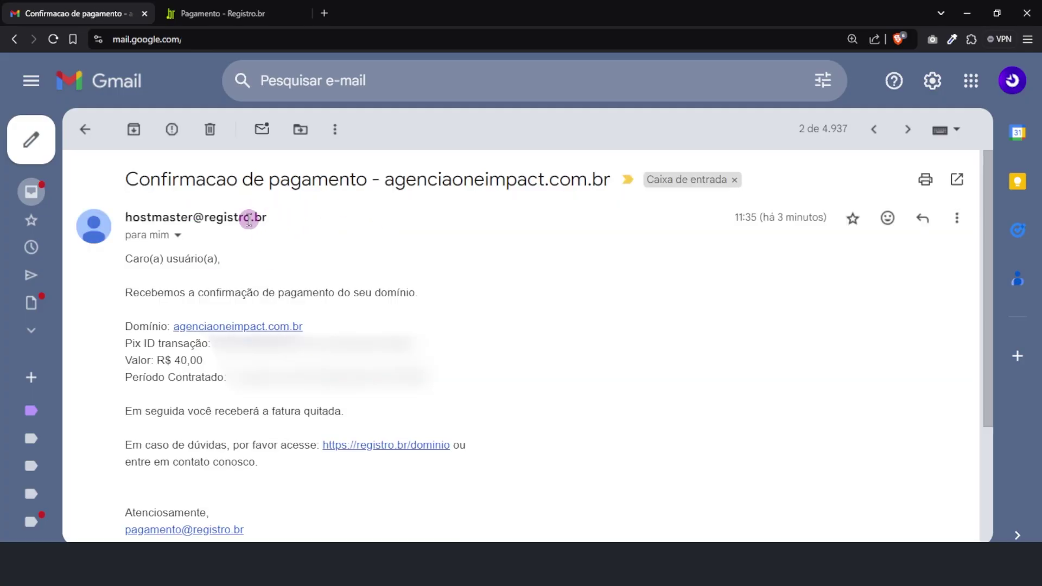
{"action": "left_click_drag", "start_coordinate": [204, 218], "coordinate": [252, 219]}
{"action": "mouse_move", "coordinate": [252, 218]}
{"action": "triple_click", "coordinate": [158, 221]}
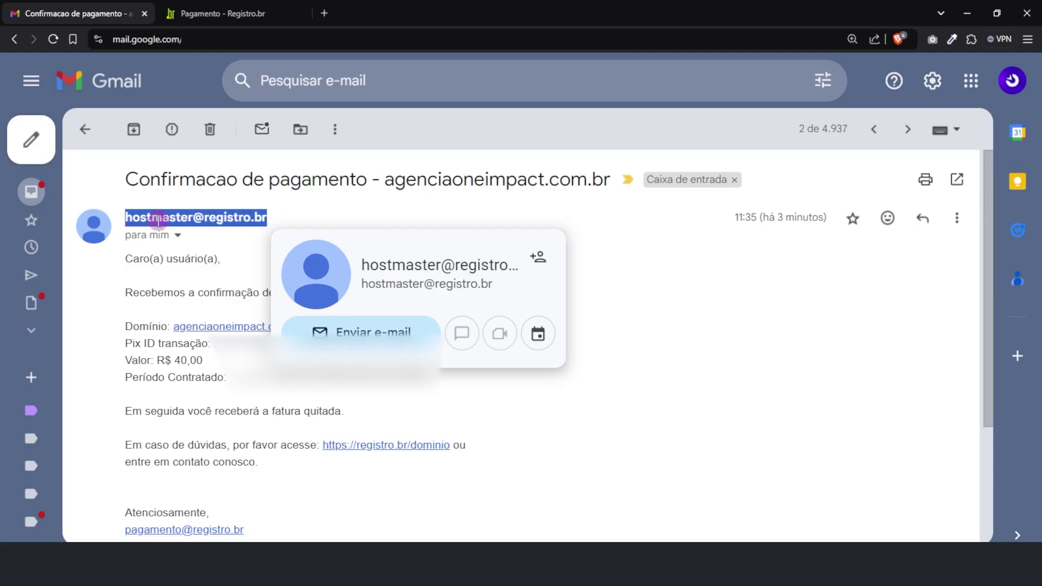
{"action": "left_click", "coordinate": [272, 251]}
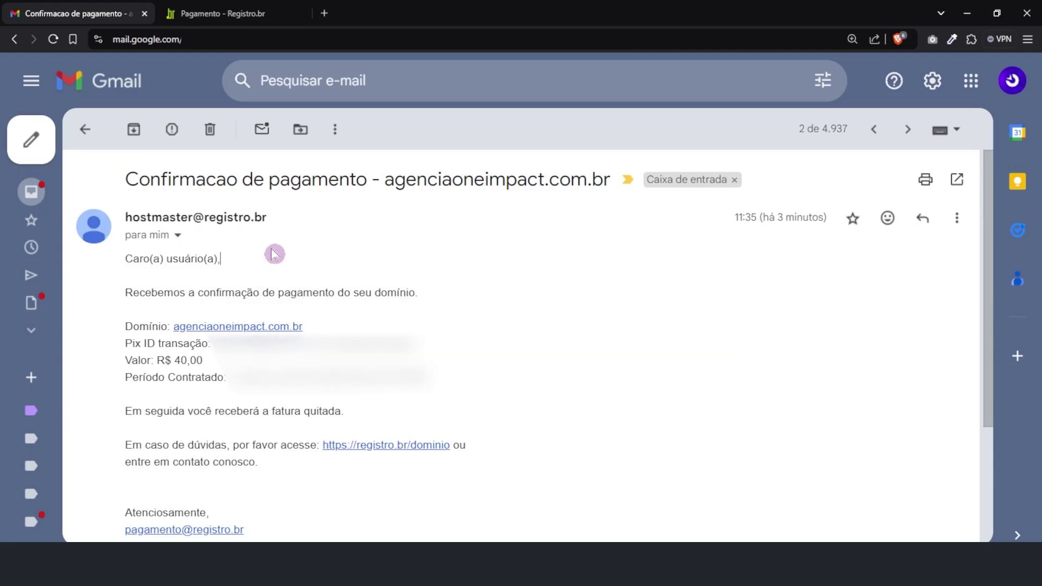
{"action": "left_click", "coordinate": [79, 129]}
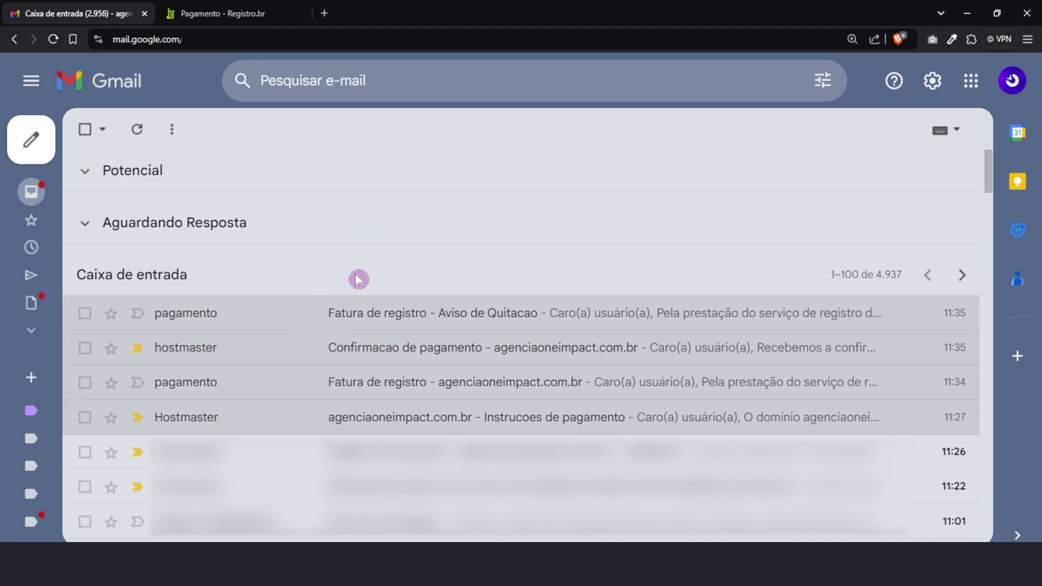
Check the payment order page, and recheck the subject and sender address of the payment confirmation e-mail in Gmail
{"action": "left_click", "coordinate": [215, 16]}
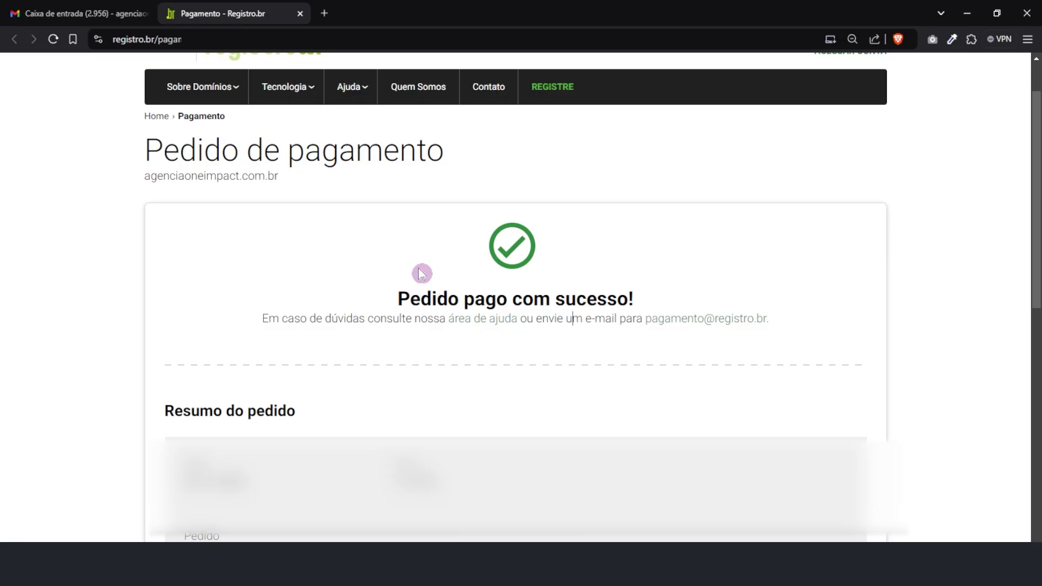
{"action": "left_click", "coordinate": [81, 13]}
{"action": "left_click", "coordinate": [256, 347]}
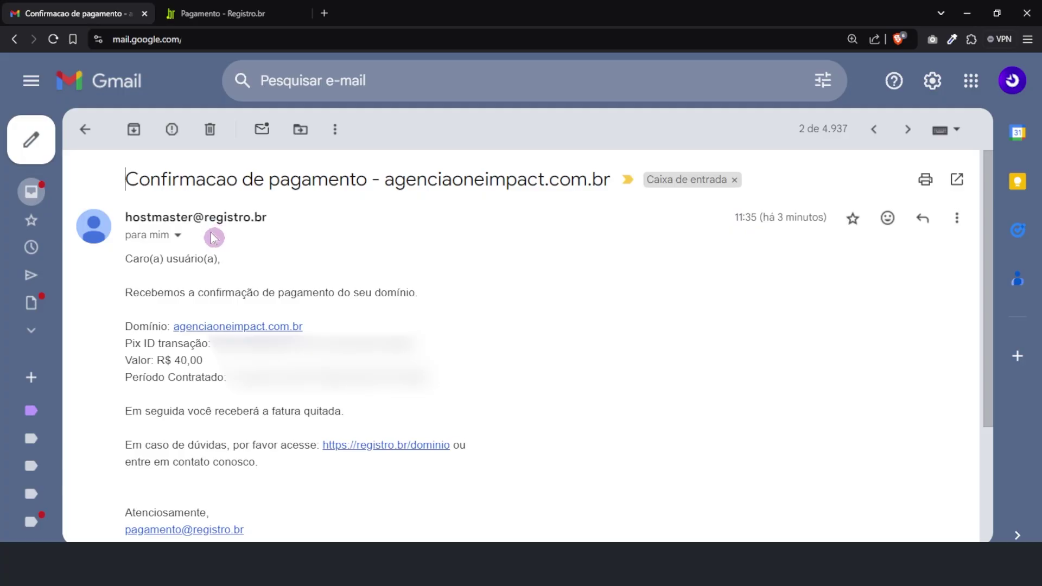
{"action": "mouse_move", "coordinate": [244, 217]}
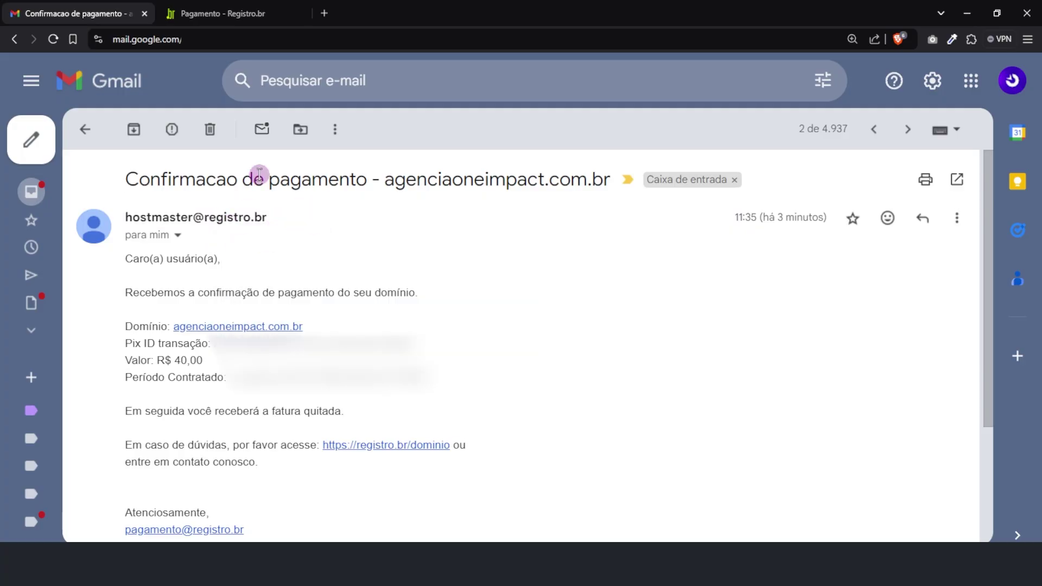
{"action": "triple_click", "coordinate": [204, 211]}
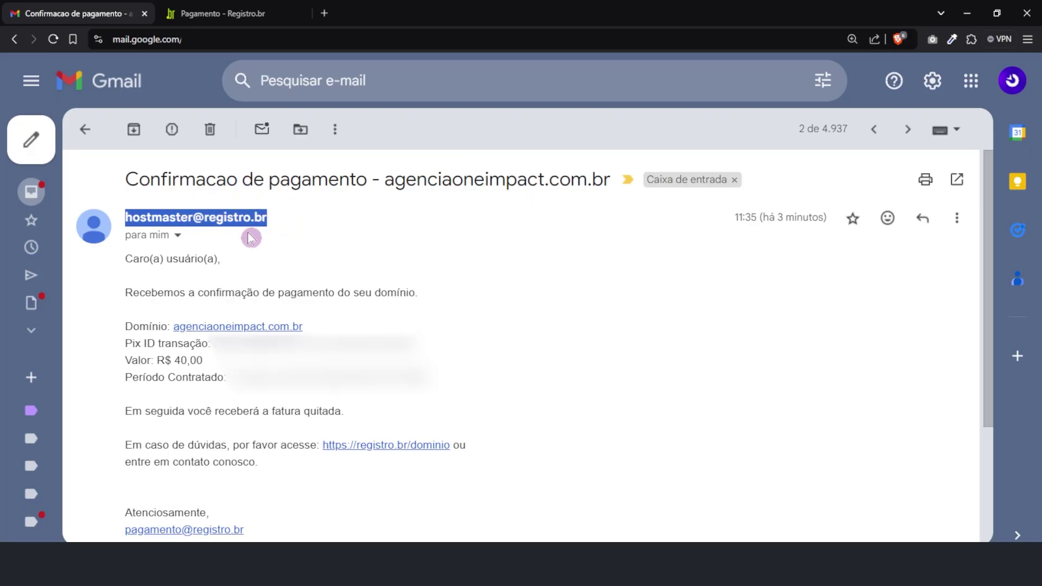
Switch to the logged-in Registro.br window, open the account's domain list and check the status of agenciaoneimpact.com.br
{"action": "key", "text": "ctrl+Tab"}
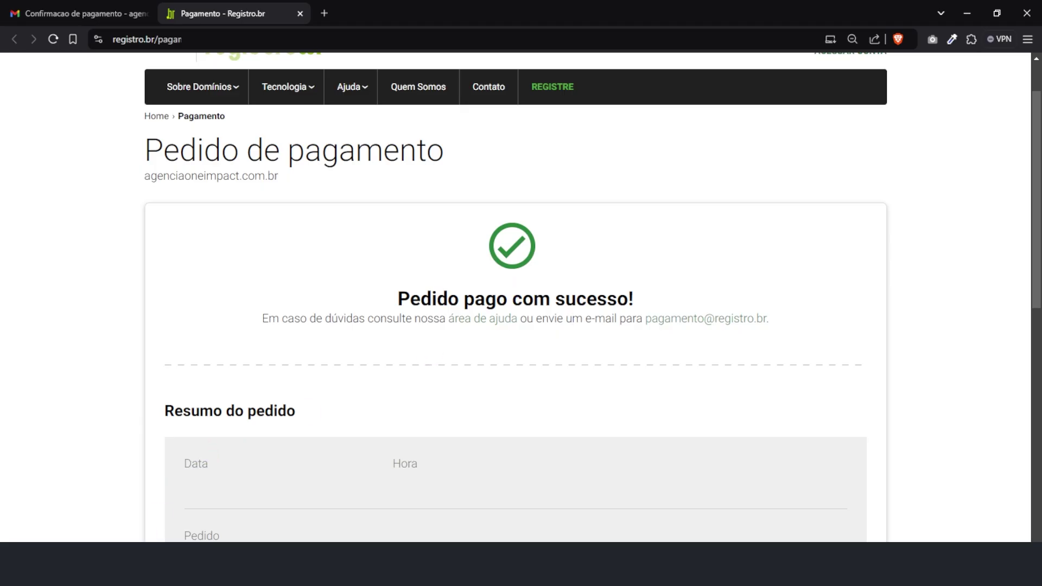
{"action": "key", "text": "alt+Tab"}
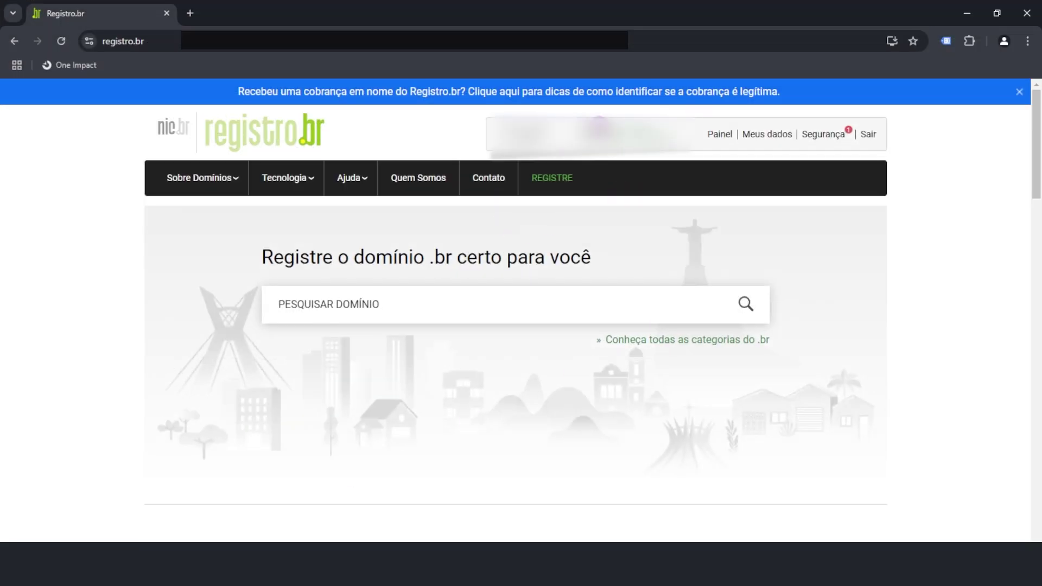
{"action": "left_click", "coordinate": [720, 142]}
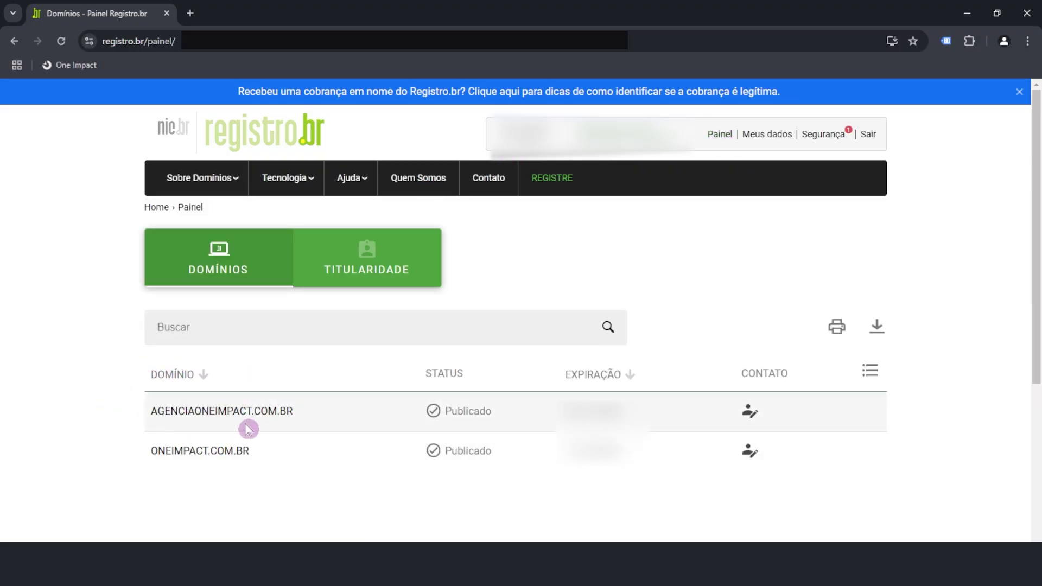
{"action": "left_click_drag", "start_coordinate": [452, 411], "coordinate": [498, 415]}
{"action": "left_click", "coordinate": [453, 411]}
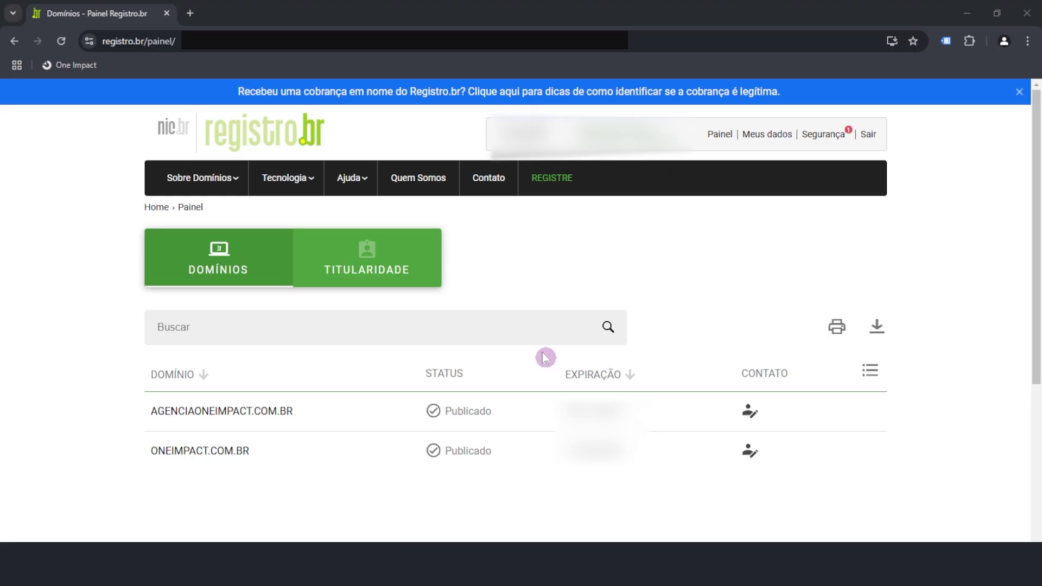
Open the administration page of agenciaoneimpact.com.br and go to its DNS section
{"action": "left_click", "coordinate": [188, 411]}
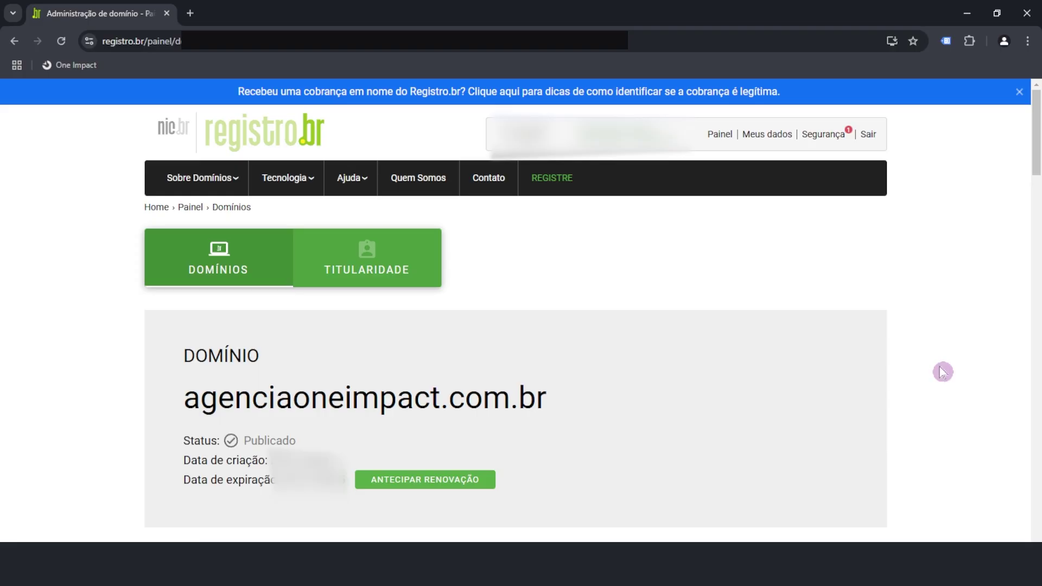
{"action": "scroll", "coordinate": [948, 353], "scroll_direction": "down", "scroll_amount": 20}
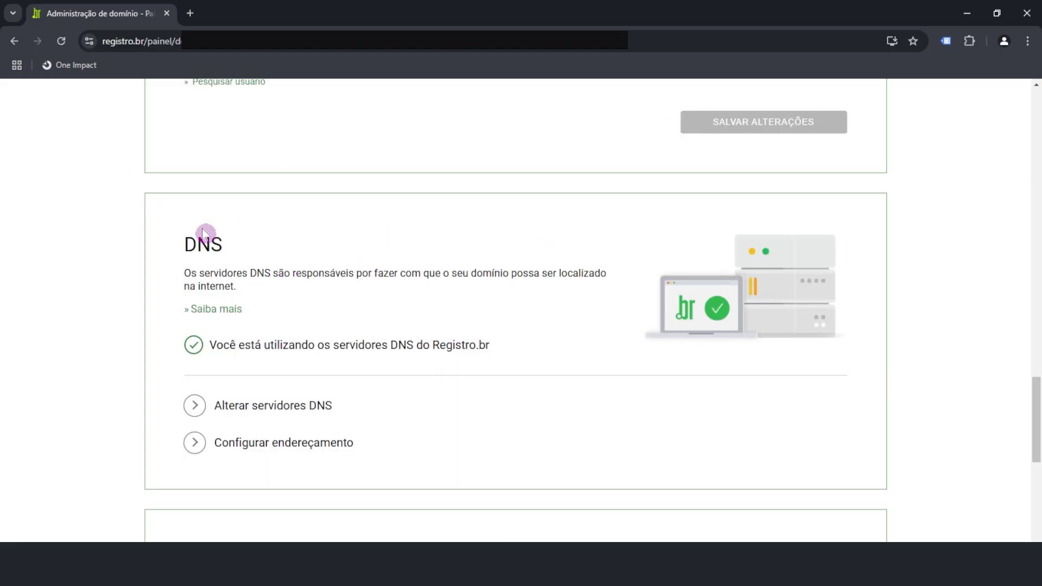